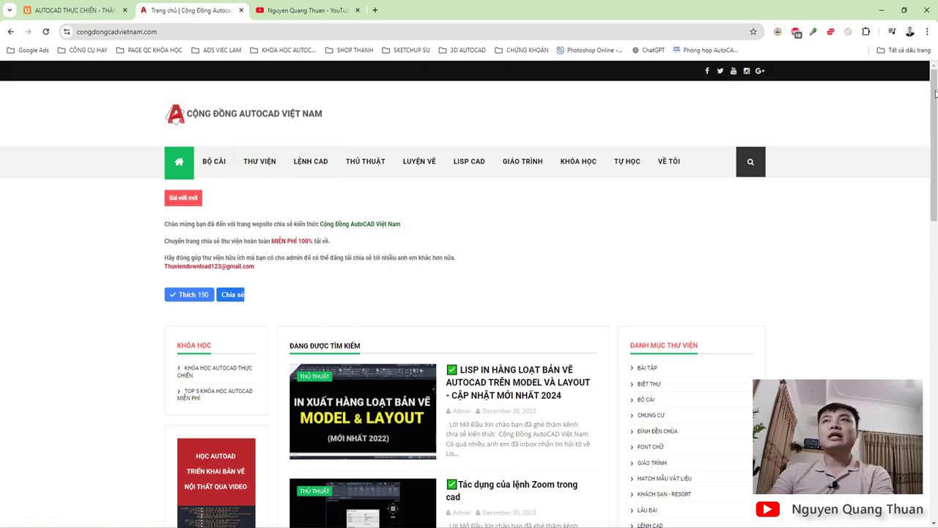
# Step: On the Cộng Đồng AutoCAD Việt Nam homepage, go to the 'Hatch mẫu vật liệu' category
pyautogui.moveTo(934, 94)
pyautogui.mouseDown()
pyautogui.moveTo(934, 128)
pyautogui.moveTo(915, 164)
pyautogui.mouseUp()
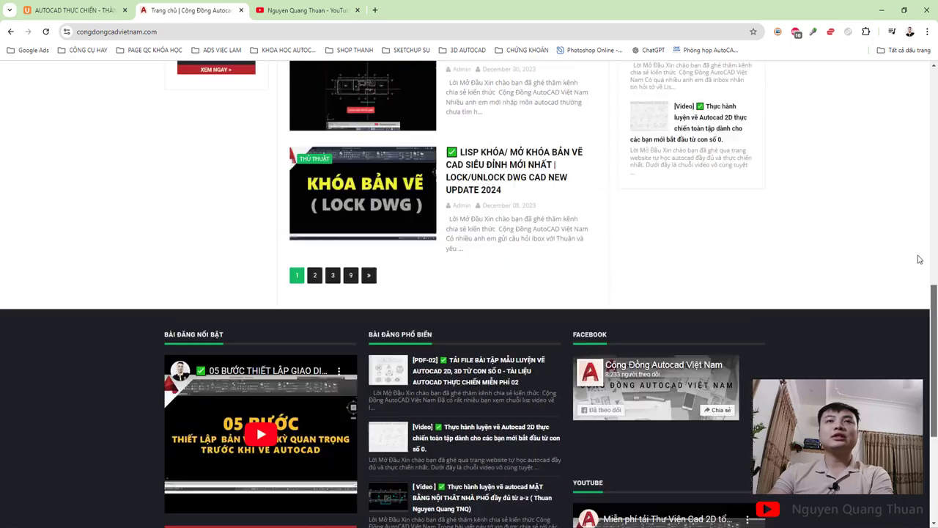
pyautogui.scroll(1, 390, 178)
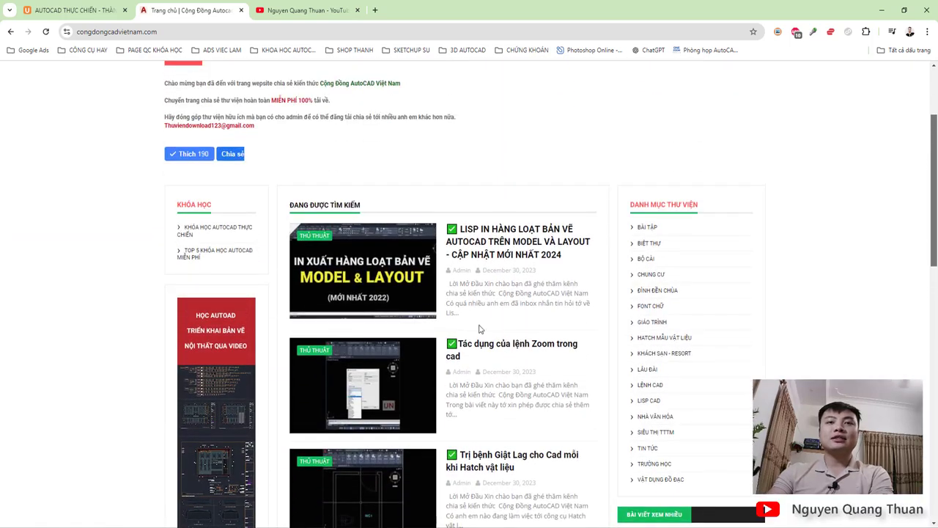
pyautogui.scroll(2, 249, 179)
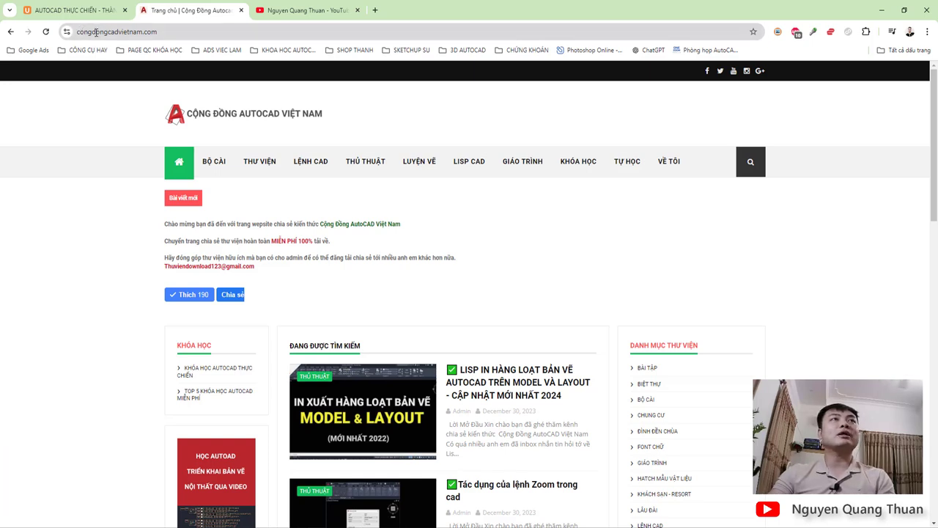
pyautogui.click(96, 32)
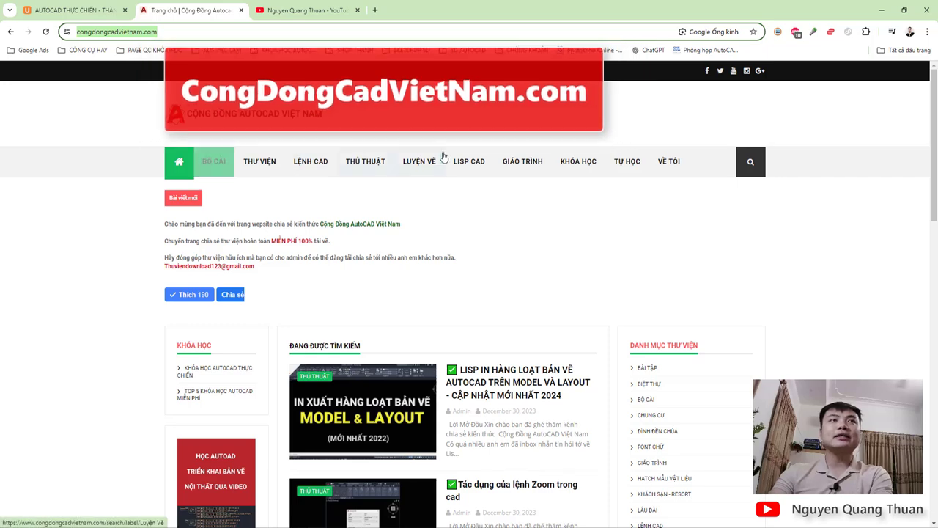
pyautogui.scroll(-1, 659, 242)
pyautogui.scroll(-1, 652, 212)
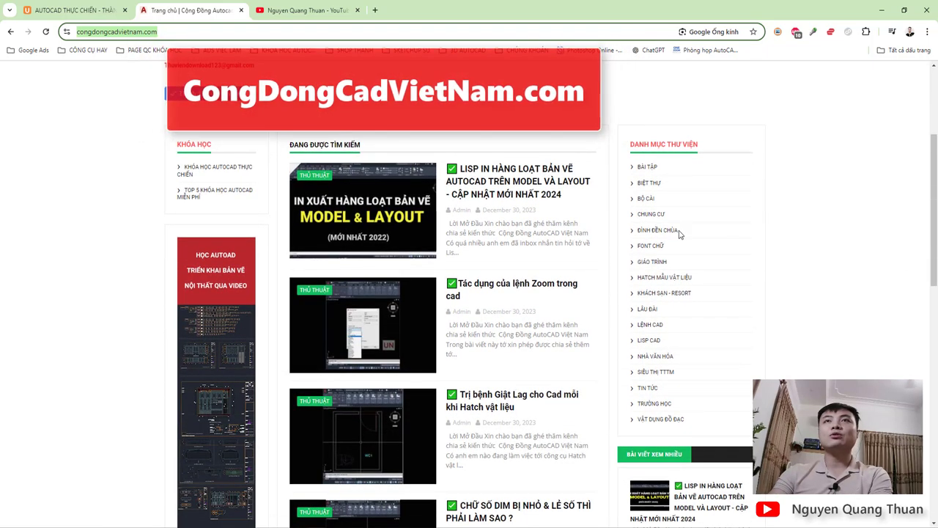
pyautogui.click(658, 280)
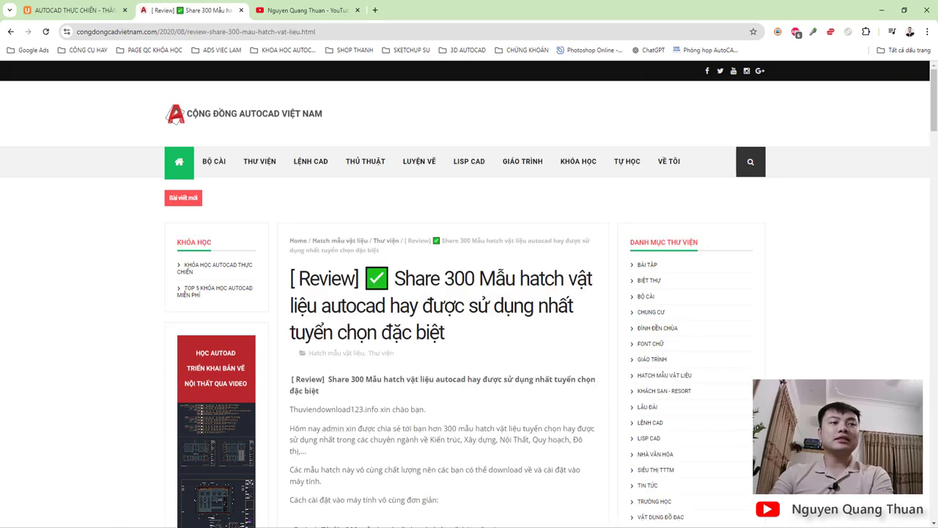
# Step: Read through the hatch article's installation steps
pyautogui.click(497, 392)
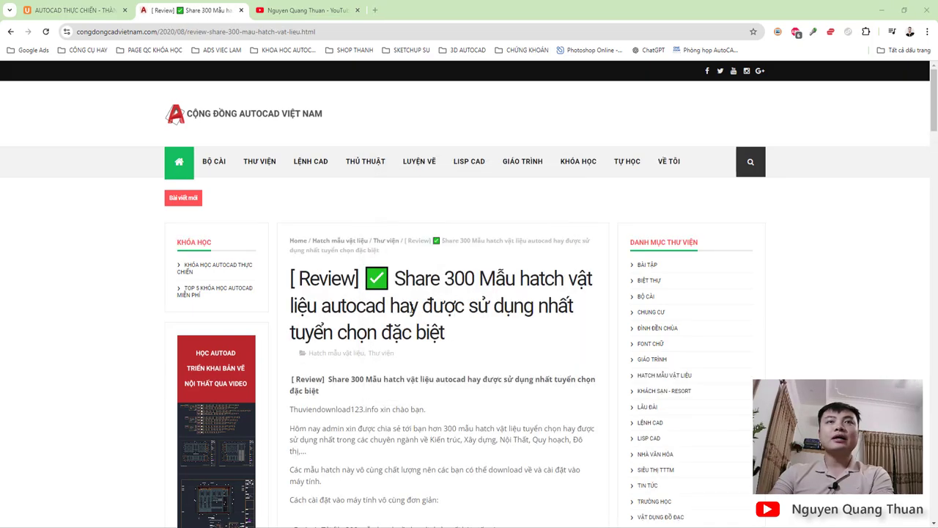
pyautogui.scroll(-2, 362, 184)
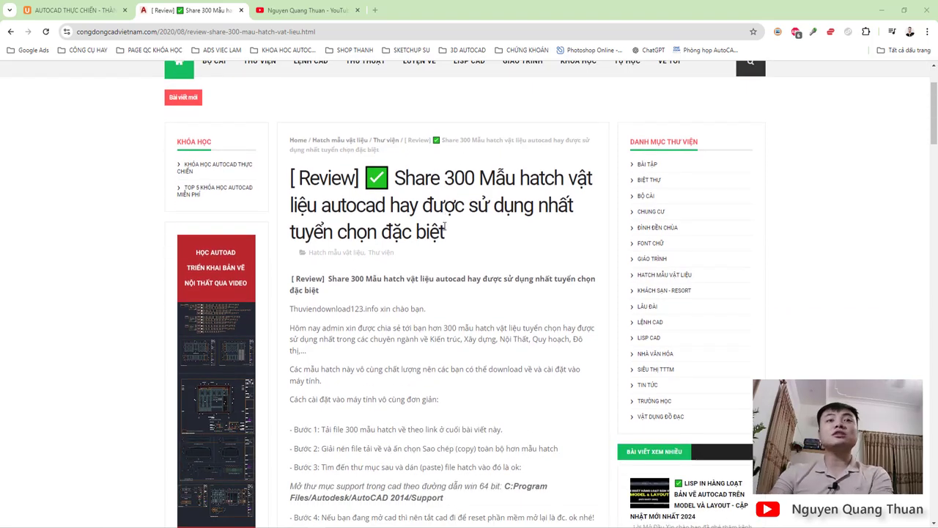
pyautogui.scroll(-3, 445, 226)
pyautogui.scroll(2, 675, 128)
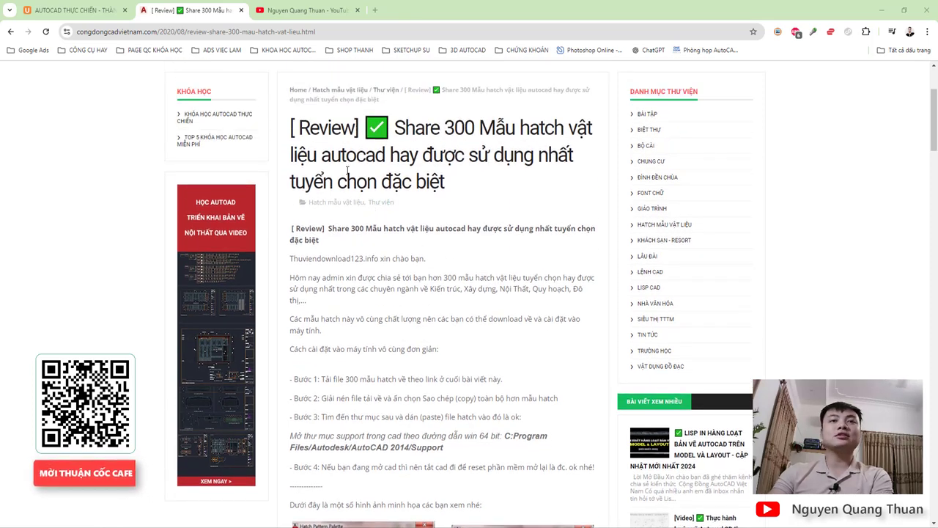
pyautogui.scroll(-4, 373, 228)
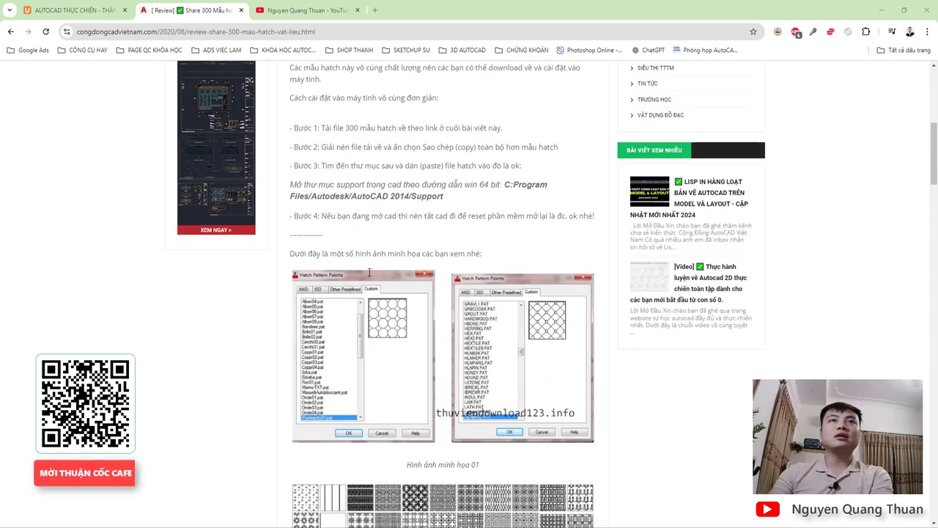
pyautogui.scroll(4, 421, 370)
pyautogui.rightClick(411, 352)
pyautogui.click(411, 352)
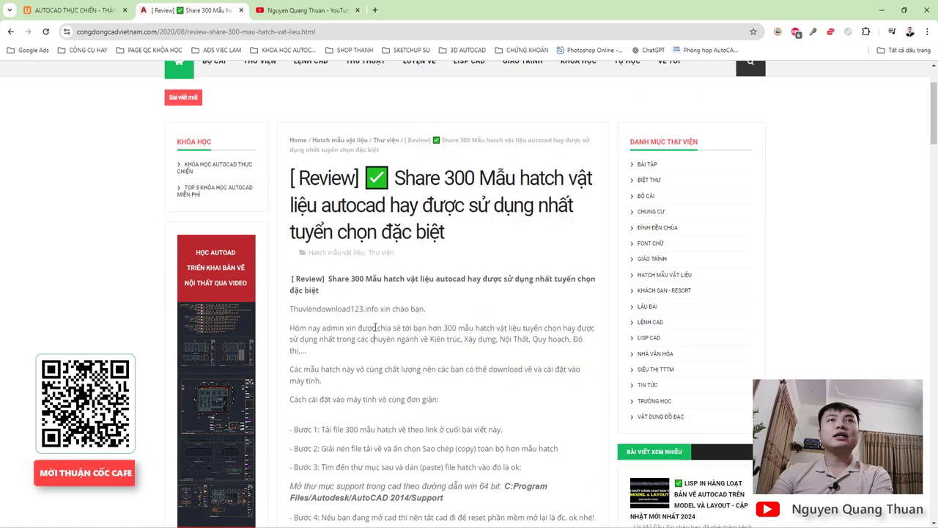
pyautogui.scroll(-4, 396, 294)
pyautogui.scroll(3, 407, 249)
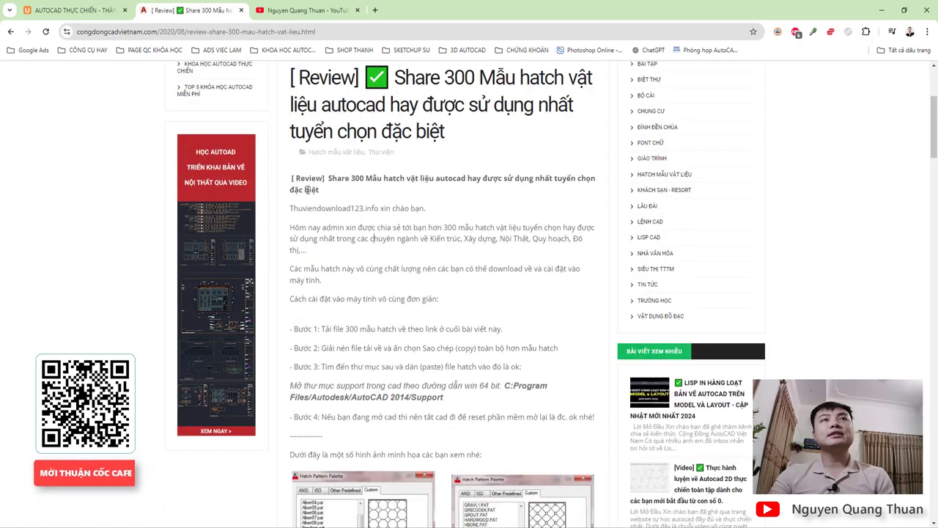
pyautogui.scroll(-5, 407, 245)
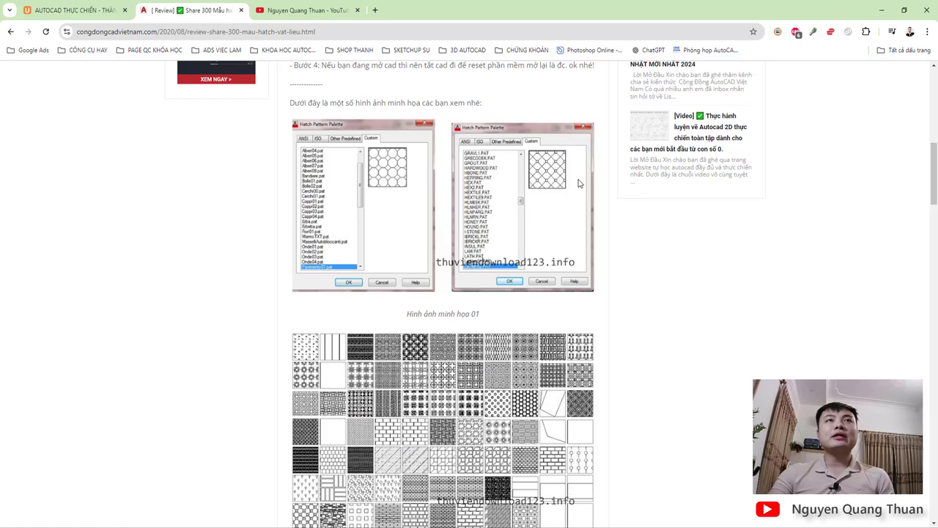
pyautogui.scroll(-3, 484, 334)
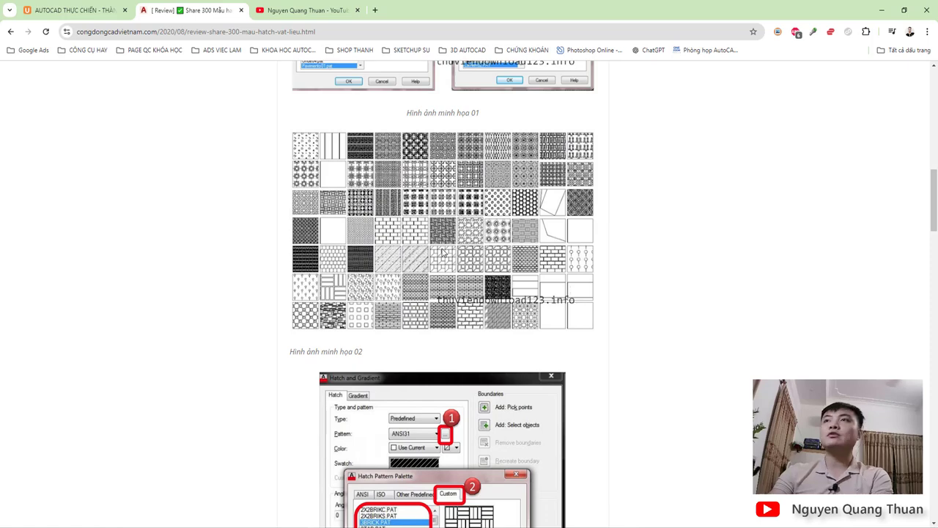
# Step: Open the article's Google Drive link to '5. HATCH VAT LIEU.rar', then close the Drive tab
pyautogui.scroll(-2, 469, 282)
pyautogui.scroll(3, 457, 301)
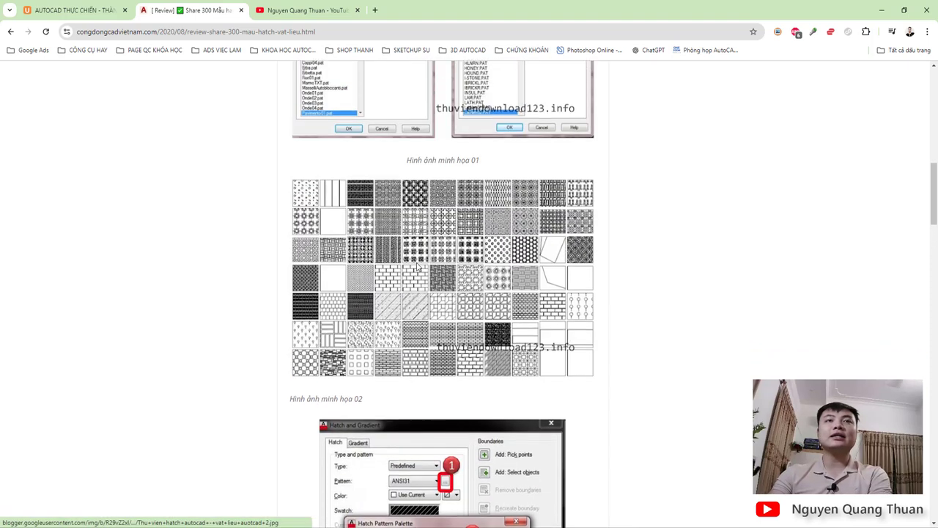
pyautogui.scroll(-4, 381, 246)
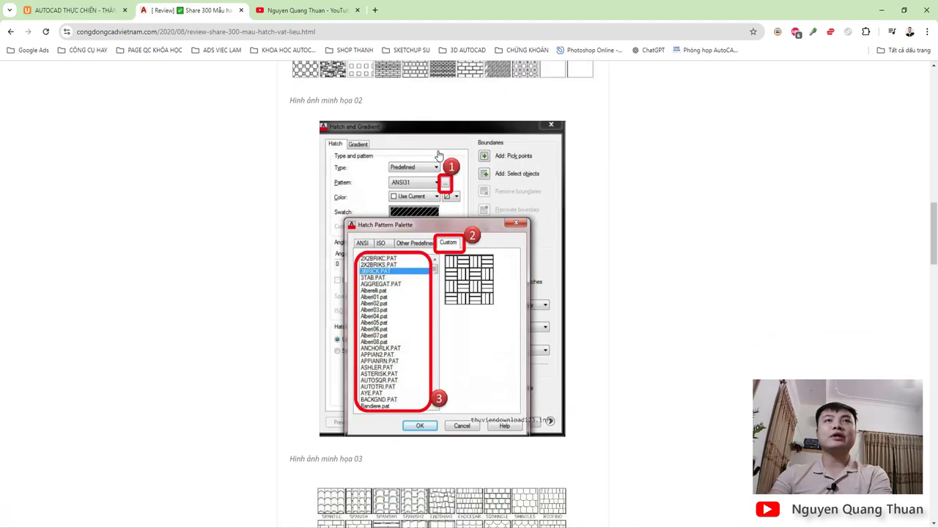
pyautogui.scroll(-3, 412, 195)
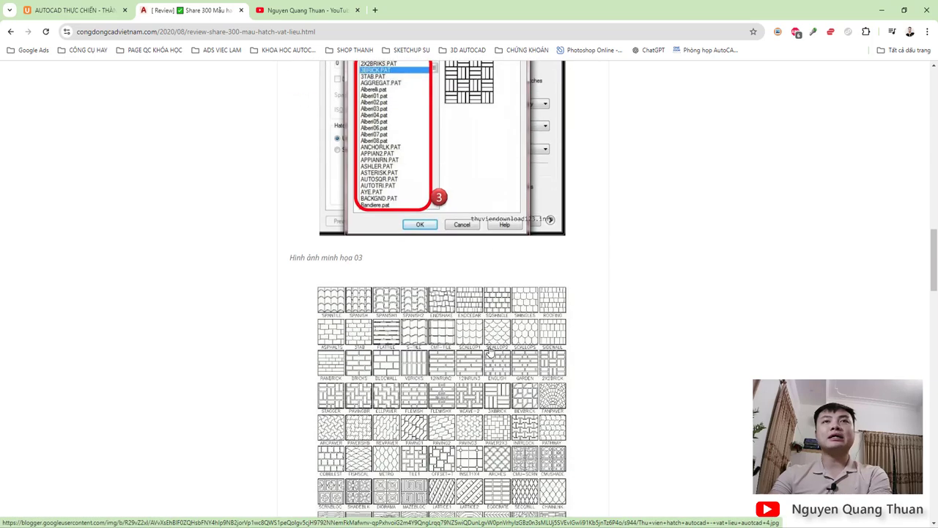
pyautogui.scroll(-4, 484, 346)
pyautogui.scroll(-3, 484, 346)
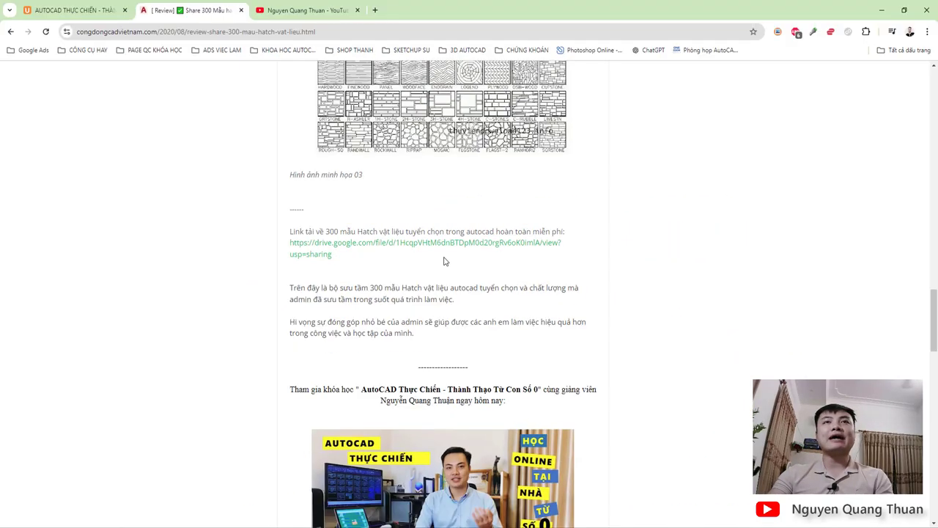
pyautogui.click(330, 246)
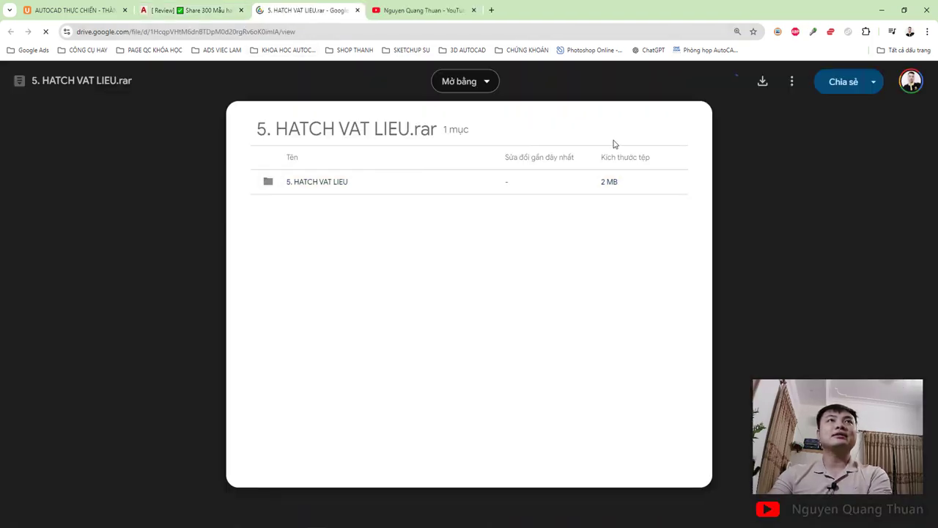
pyautogui.click(358, 11)
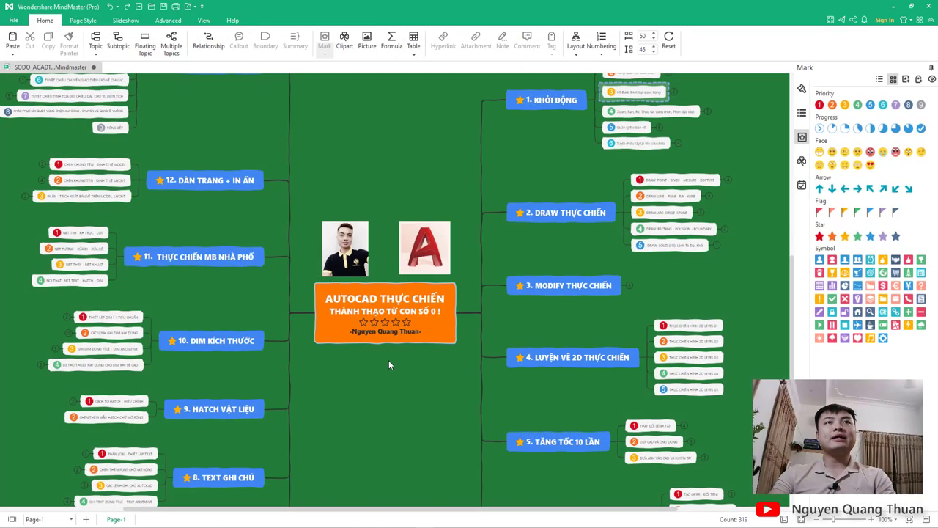
pyautogui.keyDown('ctrl'); pyautogui.scroll(-3, 420, 396); pyautogui.keyUp('ctrl')
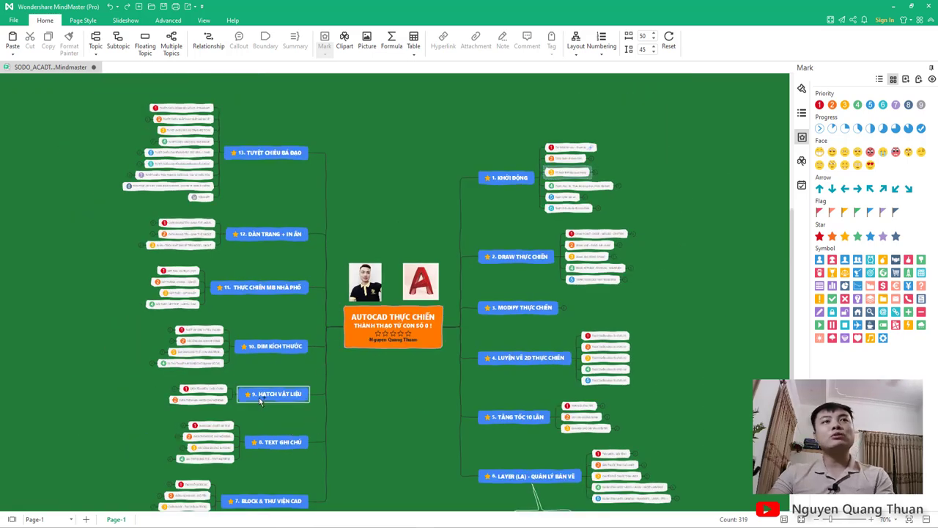
pyautogui.keyDown('ctrl'); pyautogui.scroll(5, 259, 398); pyautogui.keyUp('ctrl')
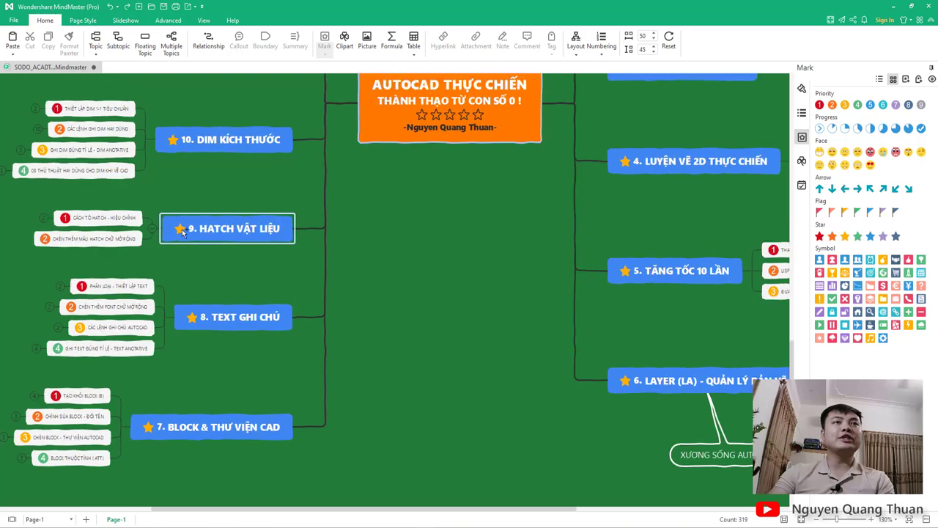
pyautogui.keyDown('ctrl'); pyautogui.scroll(4, 291, 264); pyautogui.keyUp('ctrl')
pyautogui.moveTo(339, 512); pyautogui.dragTo(320, 512)
pyautogui.click(166, 238)
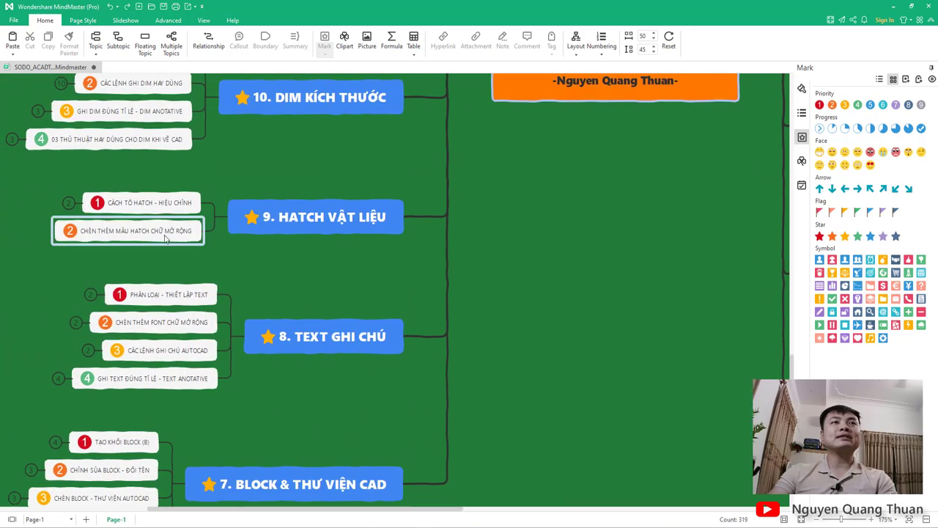
pyautogui.keyDown('ctrl'); pyautogui.scroll(-3, 101, 240); pyautogui.keyUp('ctrl')
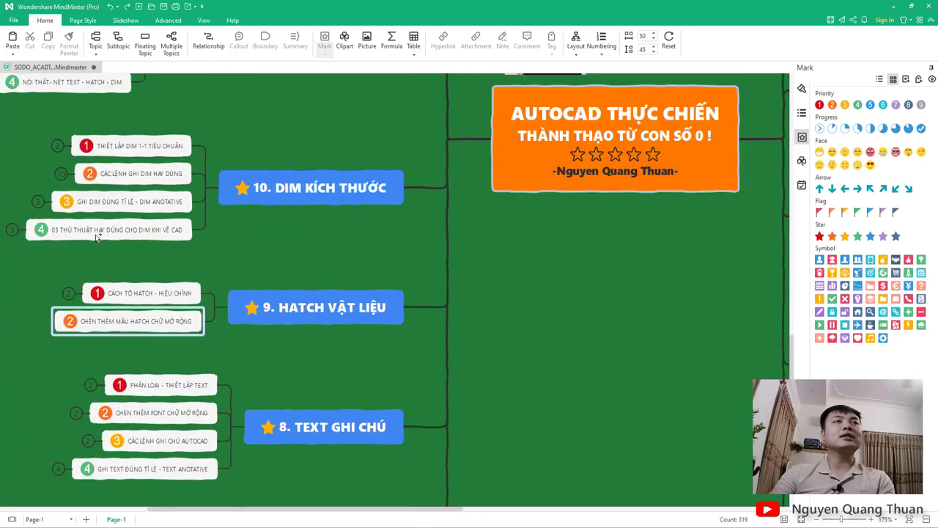
pyautogui.keyDown('ctrl'); pyautogui.scroll(1, 103, 246); pyautogui.keyUp('ctrl')
pyautogui.keyDown('ctrl'); pyautogui.scroll(1, 104, 251); pyautogui.keyUp('ctrl')
pyautogui.keyDown('ctrl'); pyautogui.scroll(2, 85, 269); pyautogui.keyUp('ctrl')
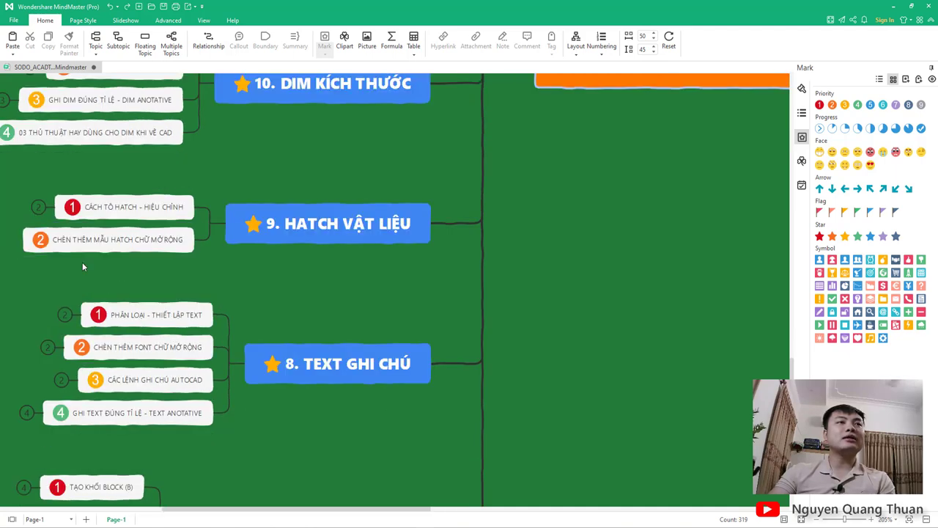
pyautogui.keyDown('ctrl'); pyautogui.scroll(1, 82, 266); pyautogui.keyUp('ctrl')
pyautogui.click(297, 217)
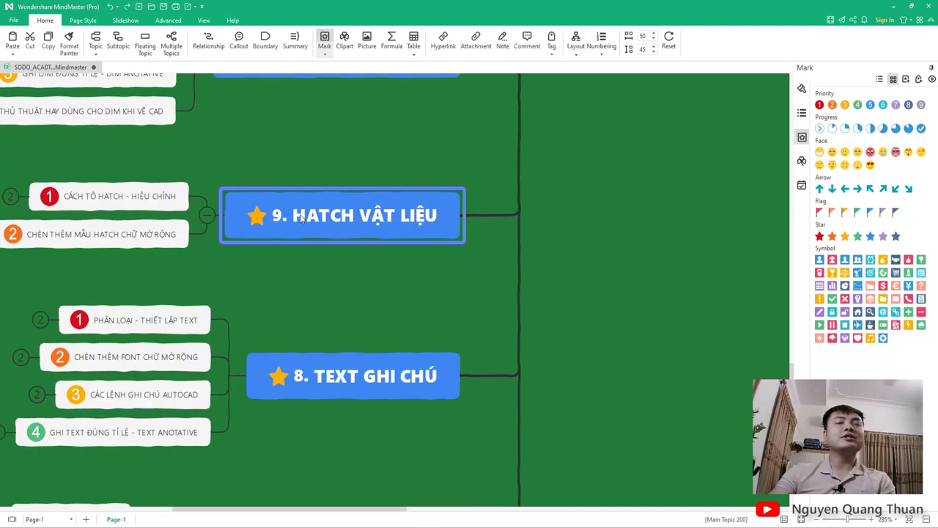
pyautogui.keyDown('ctrl'); pyautogui.scroll(-1, 357, 280); pyautogui.keyUp('ctrl')
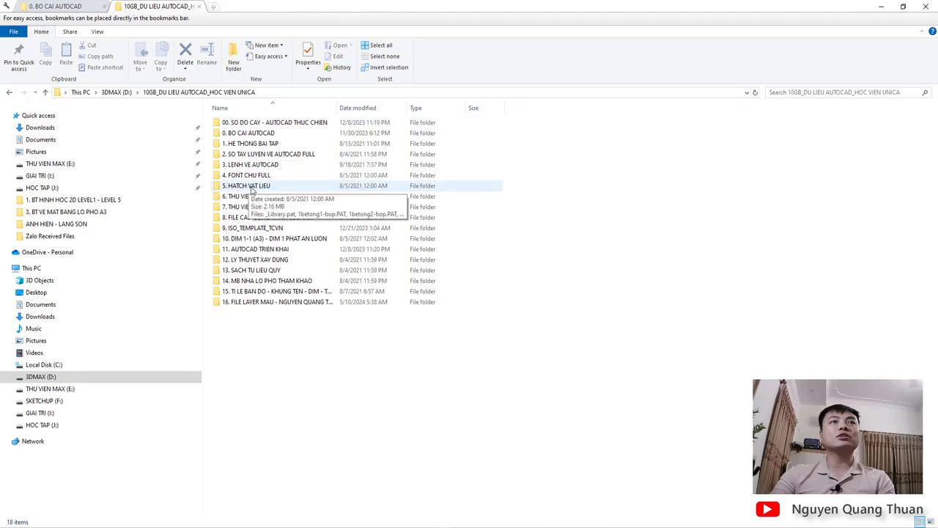
# Step: Copy all 539 .pat files in the '5. HATCH VAT LIEU' folder
pyautogui.doubleClick(245, 187)
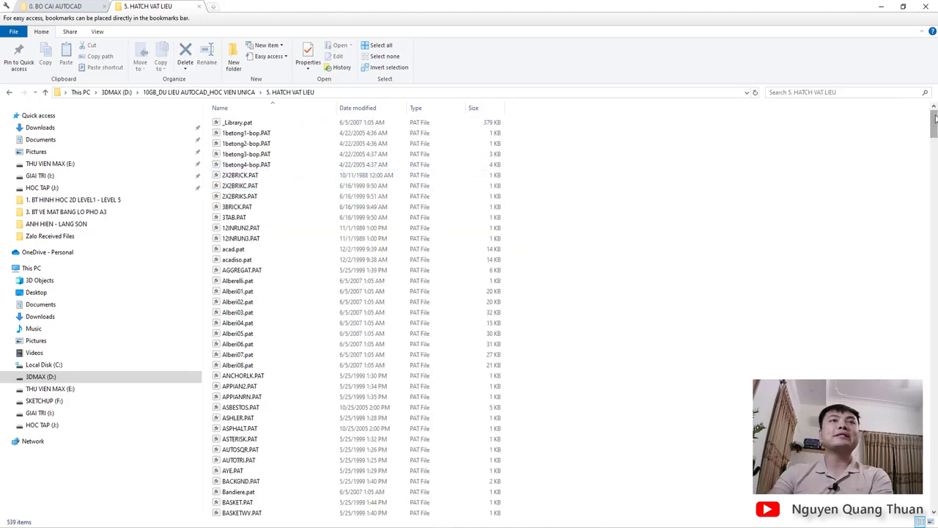
pyautogui.moveTo(934, 123)
pyautogui.mouseDown()
pyautogui.moveTo(930, 500)
pyautogui.moveTo(932, 118)
pyautogui.mouseUp()
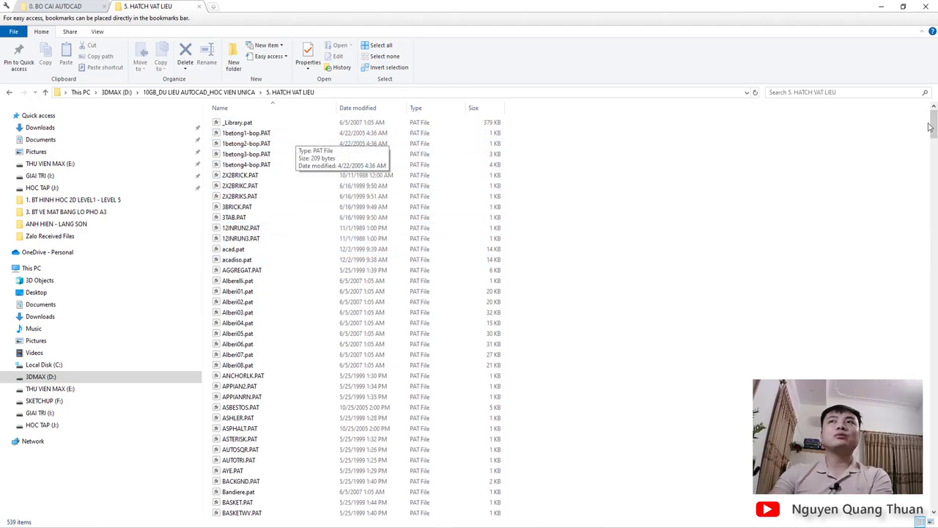
pyautogui.click(270, 323)
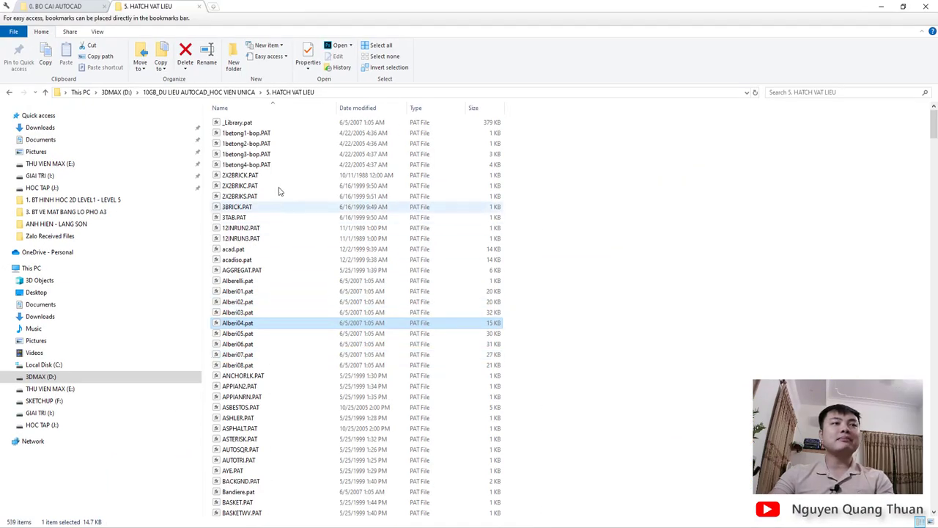
pyautogui.scroll(-3, 308, 161)
pyautogui.scroll(3, 304, 176)
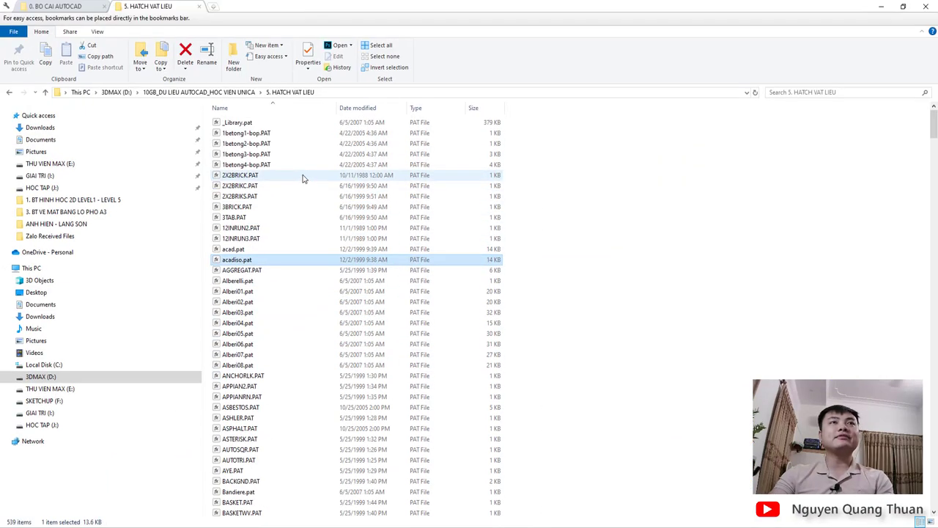
pyautogui.click(322, 185)
pyautogui.hotkey('ctrl', 'a')
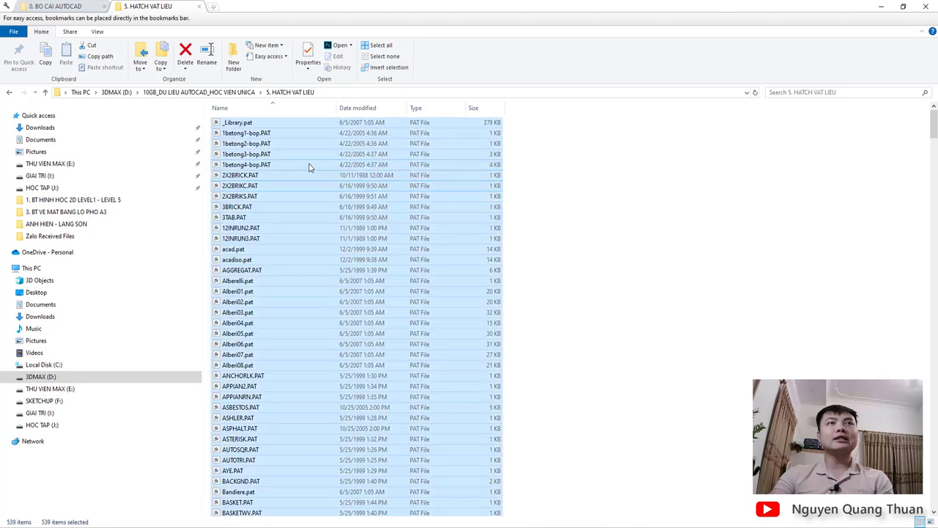
pyautogui.rightClick(308, 153)
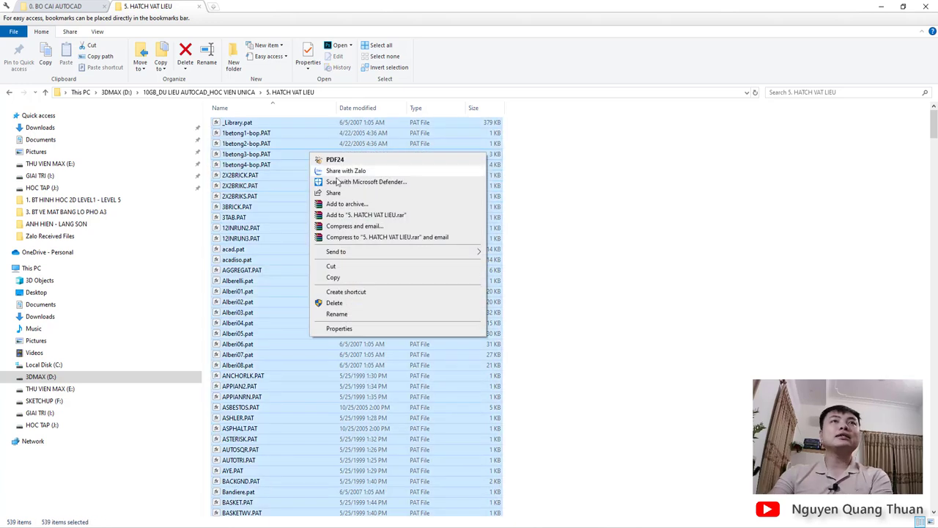
pyautogui.click(334, 278)
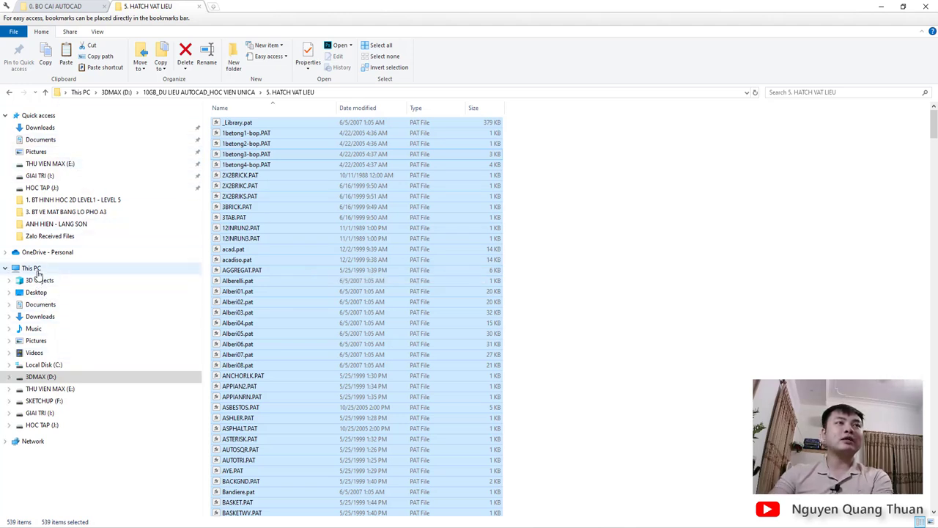
# Step: Navigate to C:\Program Files\Autodesk\AutoCAD 2021\Support, showing its 63 items
pyautogui.click(48, 364)
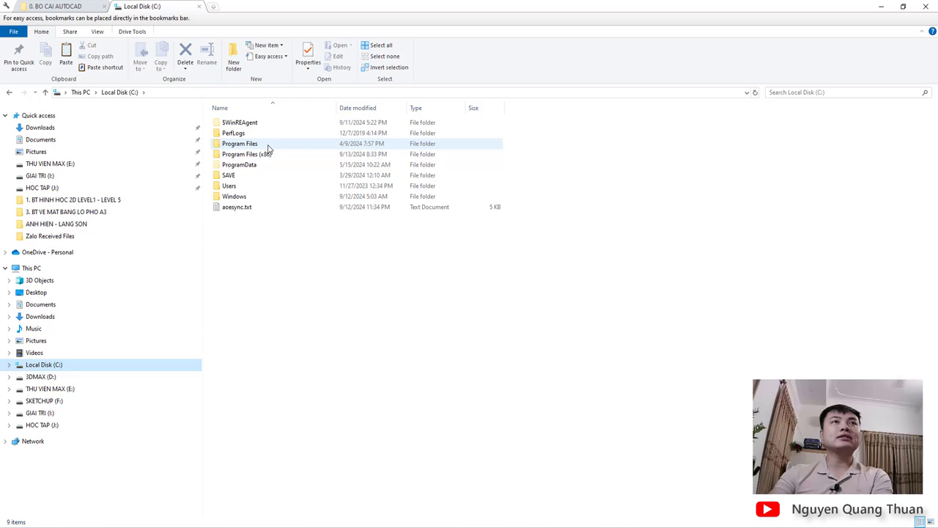
pyautogui.doubleClick(249, 146)
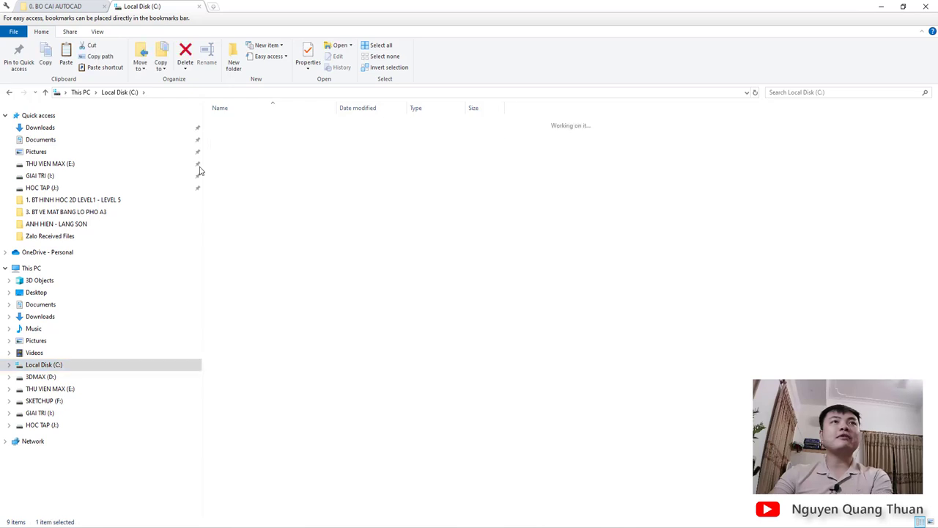
pyautogui.doubleClick(245, 135)
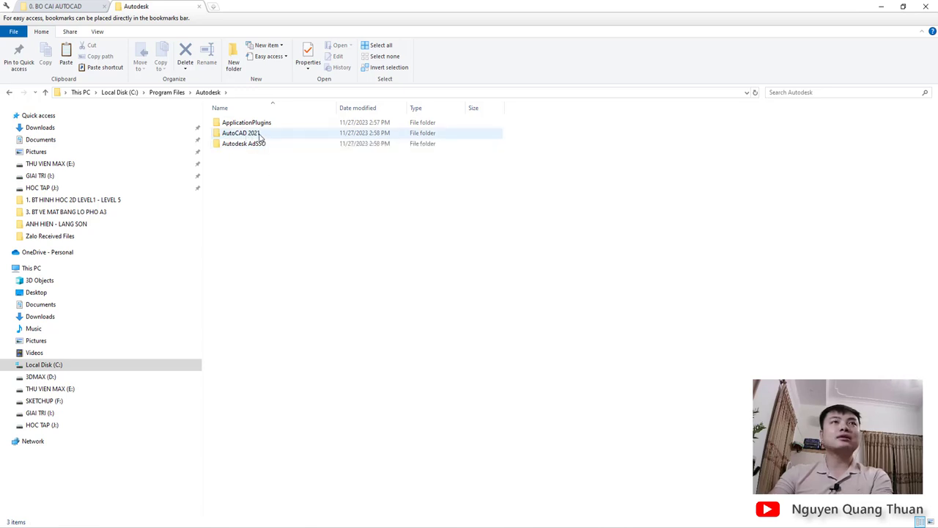
pyautogui.doubleClick(266, 136)
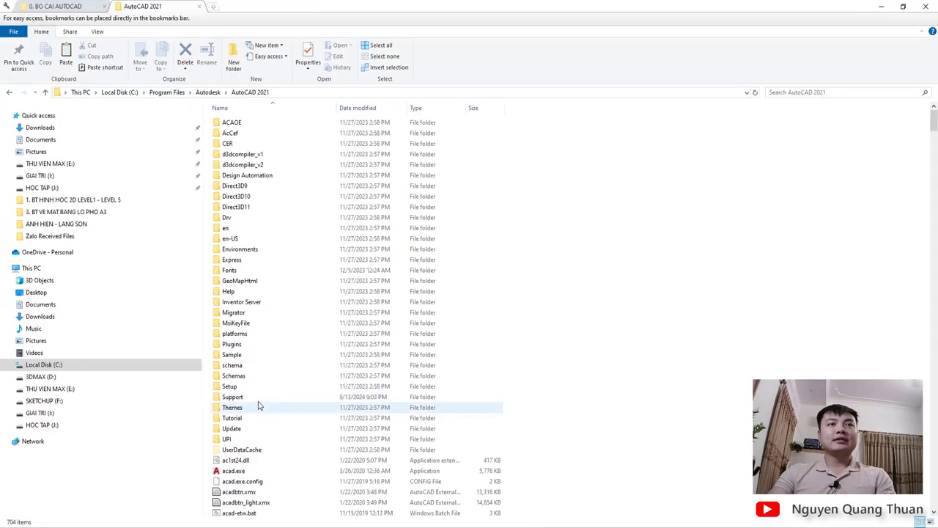
pyautogui.doubleClick(255, 398)
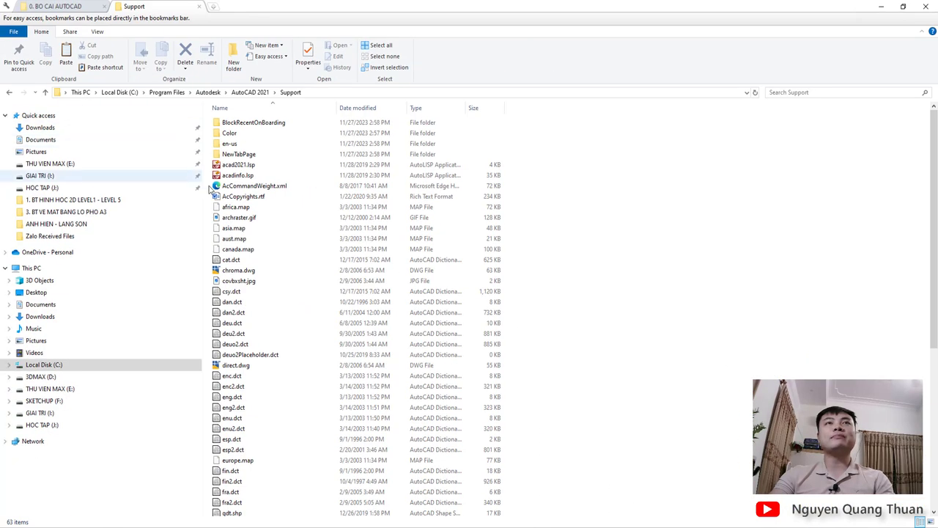
pyautogui.scroll(-3, 356, 440)
pyautogui.scroll(3, 352, 467)
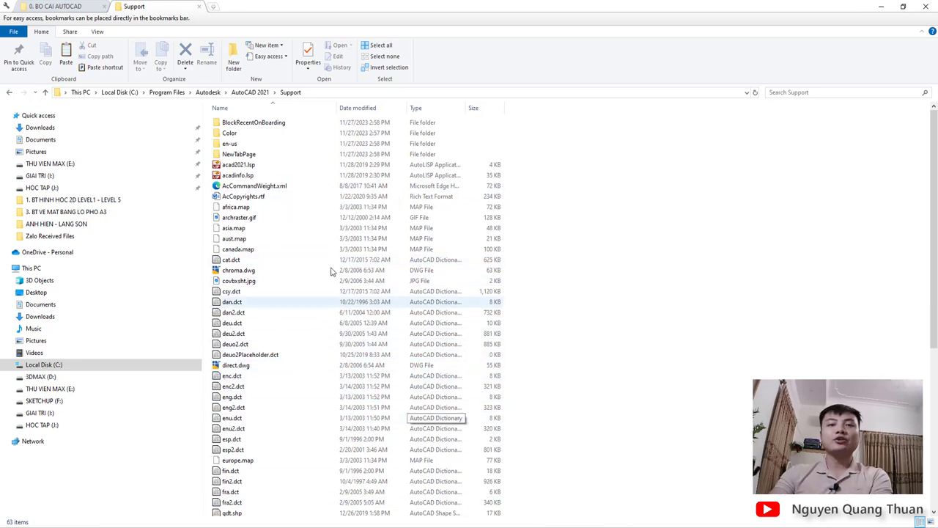
# Step: Create a new folder named Hatch inside the Support folder
pyautogui.rightClick(557, 158)
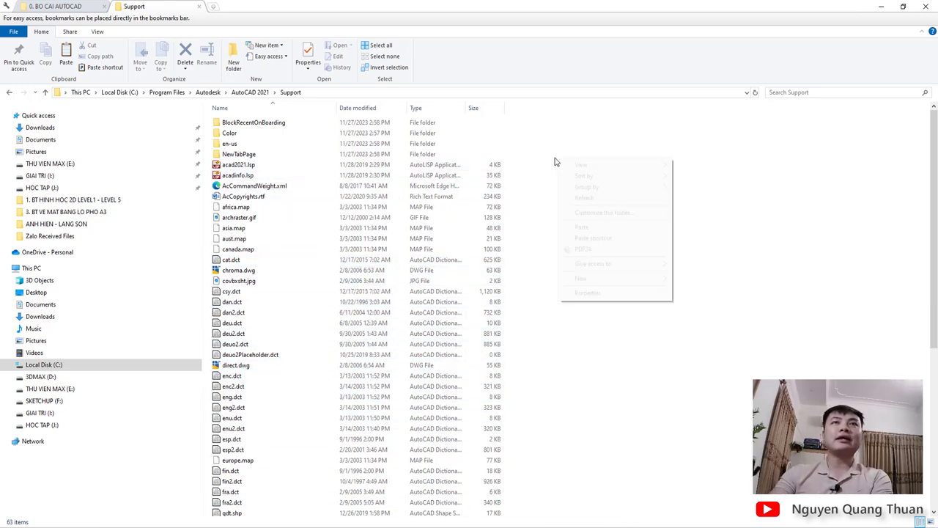
pyautogui.moveTo(611, 278)
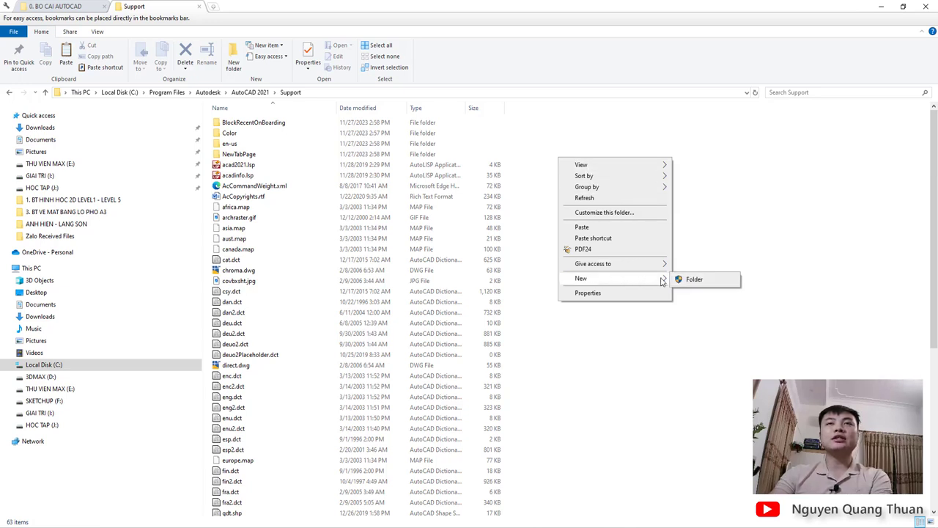
pyautogui.click(689, 280)
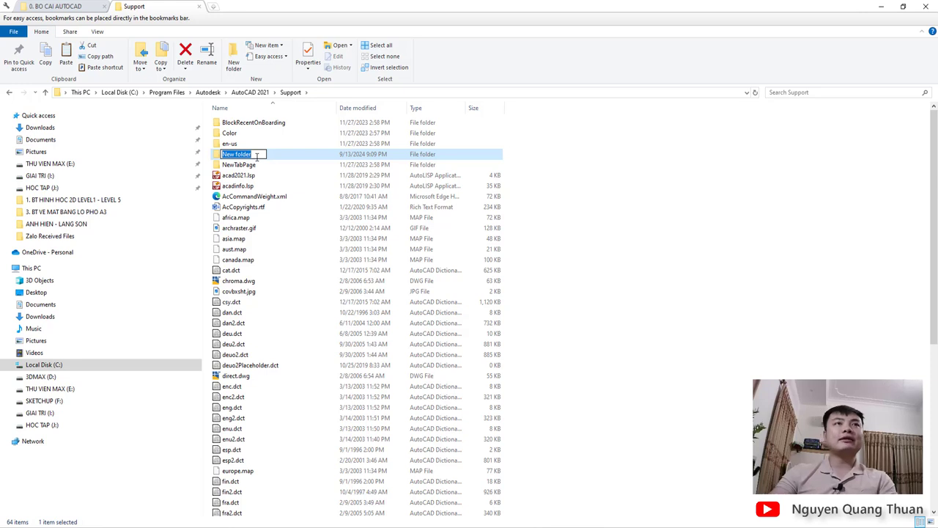
pyautogui.write('Hatch')
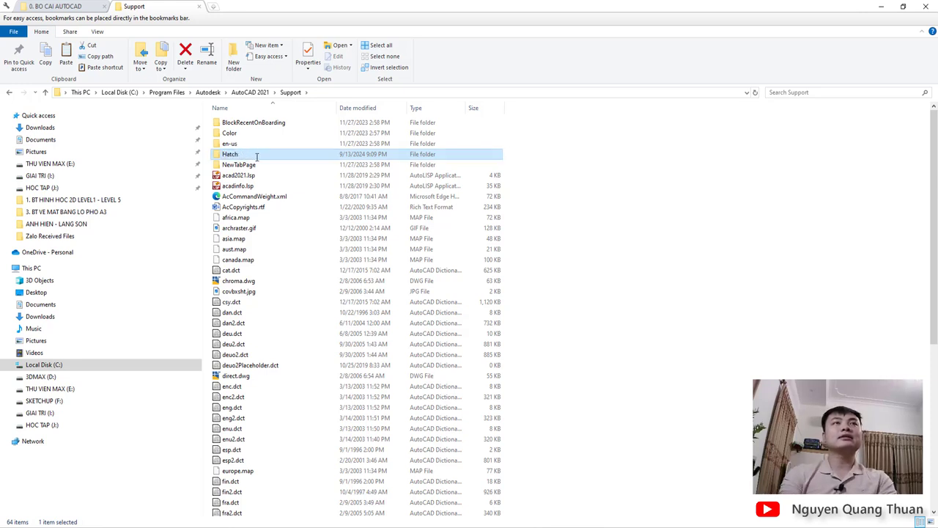
# Step: Paste the 539 .pat files into Hatch with administrator permission, then verify its contents
pyautogui.doubleClick(235, 155)
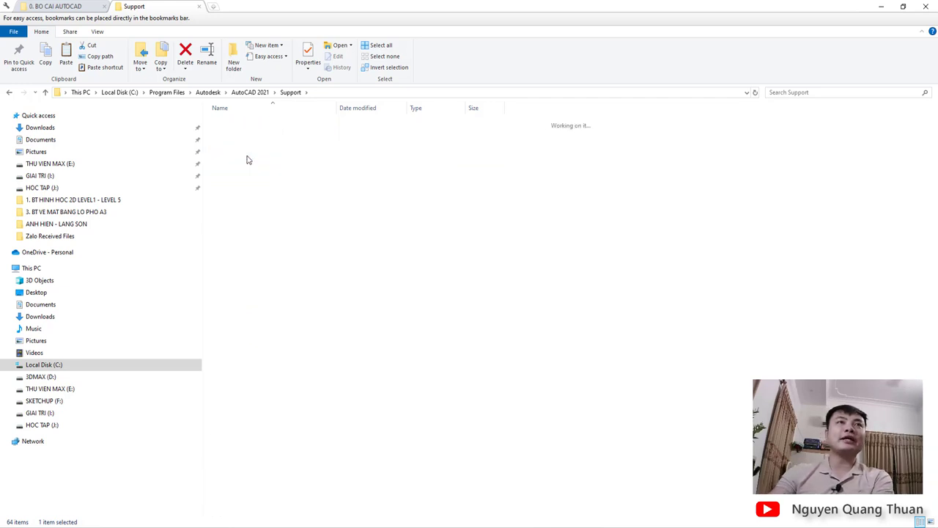
pyautogui.rightClick(338, 232)
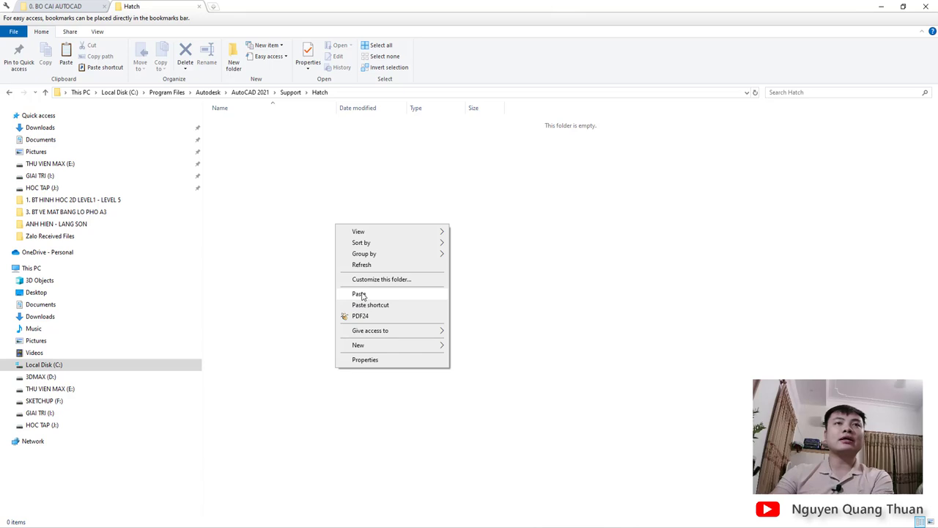
pyautogui.click(359, 293)
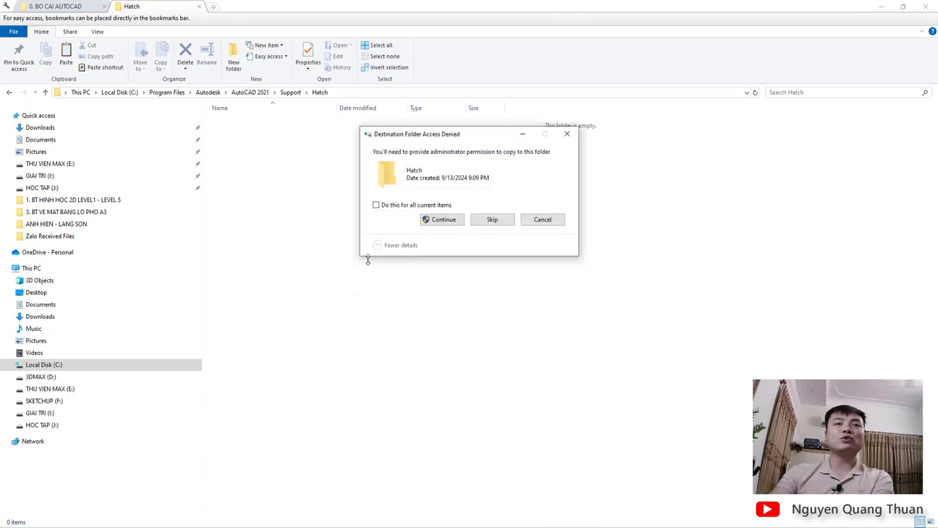
pyautogui.click(440, 221)
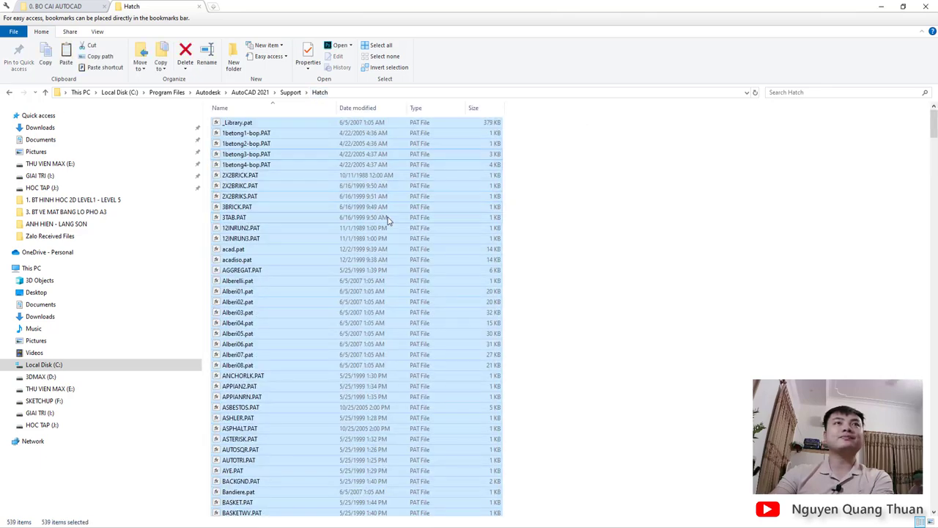
pyautogui.moveTo(935, 130); pyautogui.dragTo(934, 506)
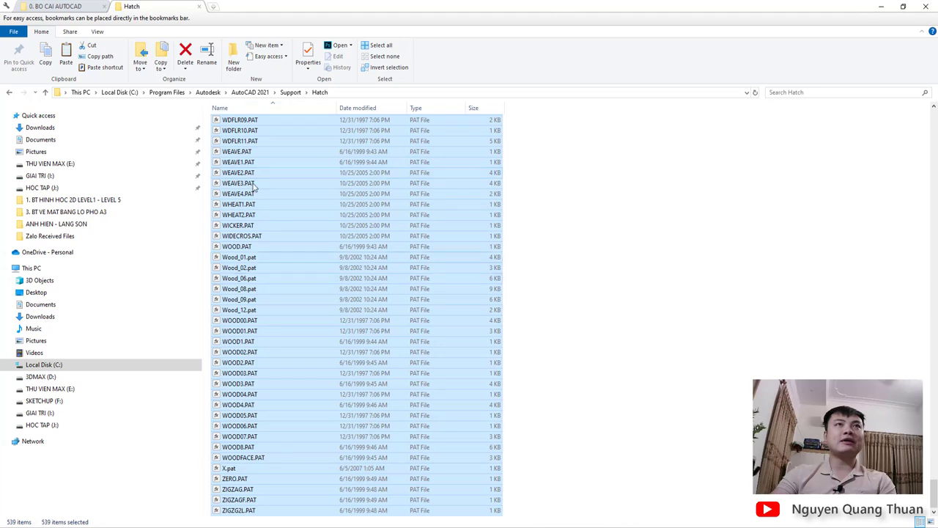
pyautogui.click(291, 93)
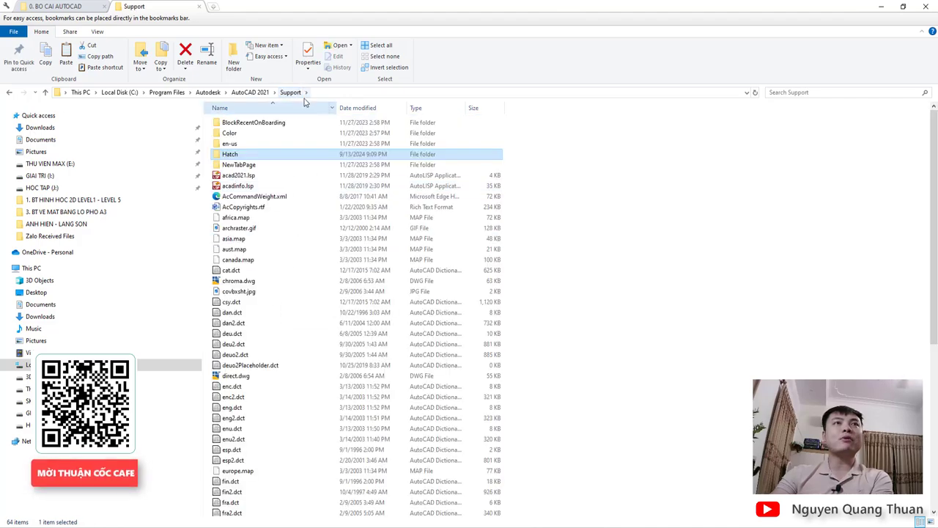
pyautogui.doubleClick(249, 154)
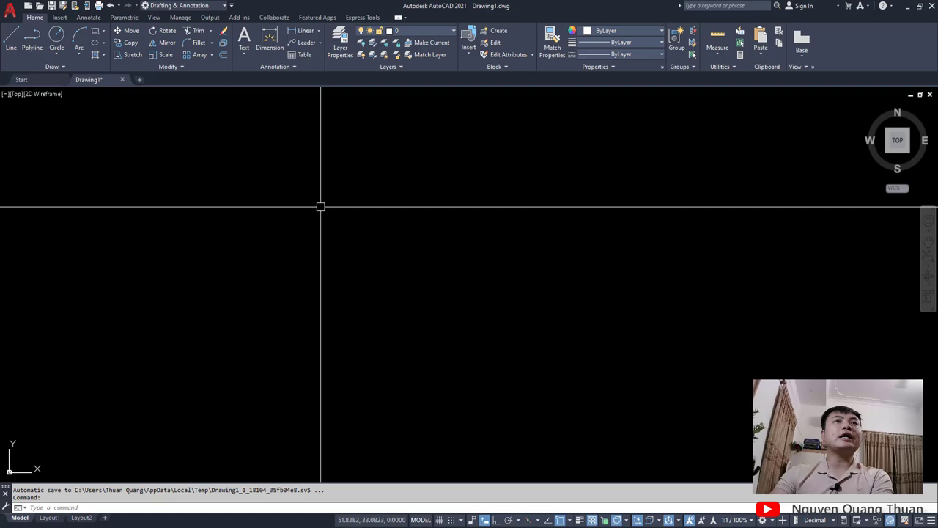
# Step: Run OP to open Options and locate Support File Search Path on the Files tab
pyautogui.write('op')
pyautogui.press('Return')
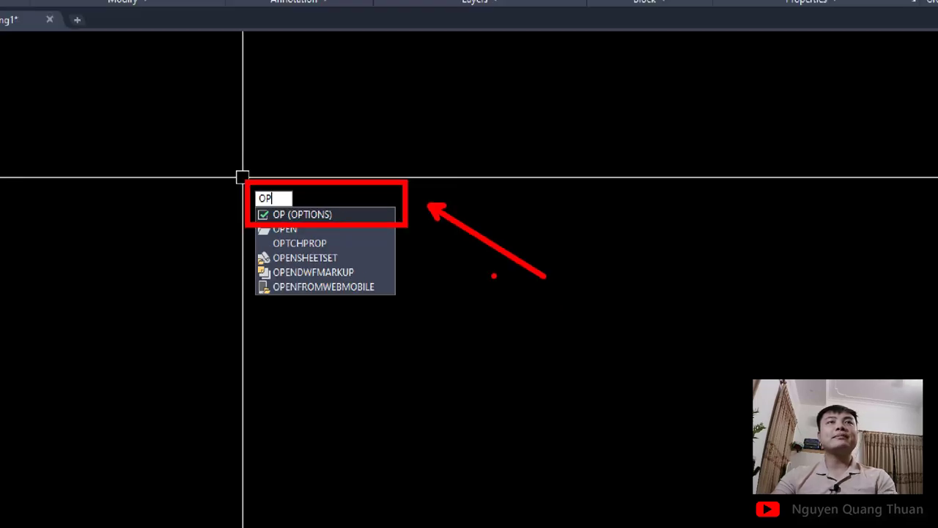
pyautogui.press('Return')
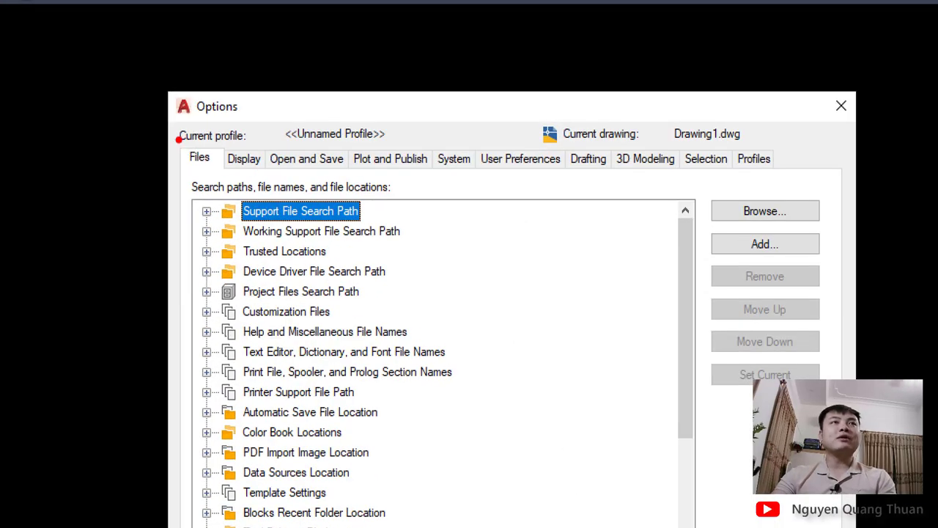
pyautogui.moveTo(178, 139); pyautogui.dragTo(217, 175)
pyautogui.moveTo(186, 206); pyautogui.dragTo(73, 206)
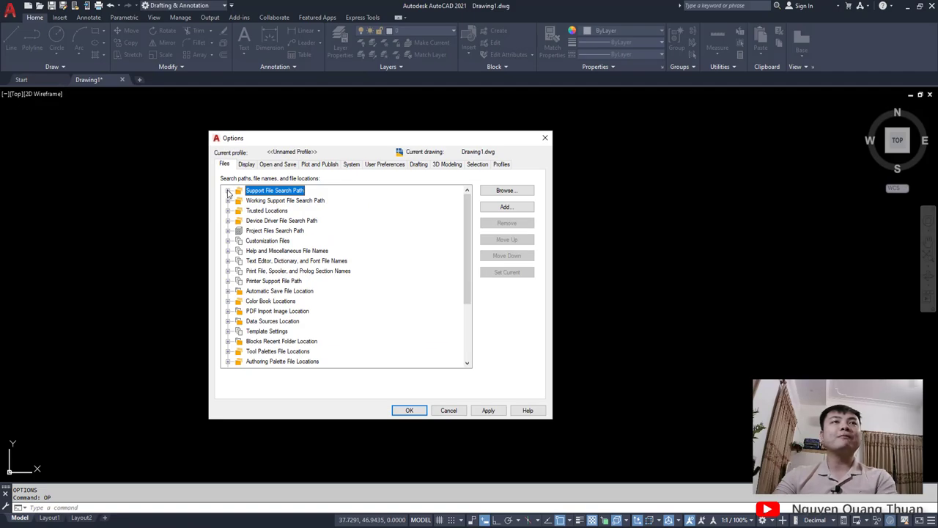
# Step: Add a new entry under Support File Search Path and browse for its folder
pyautogui.click(228, 191)
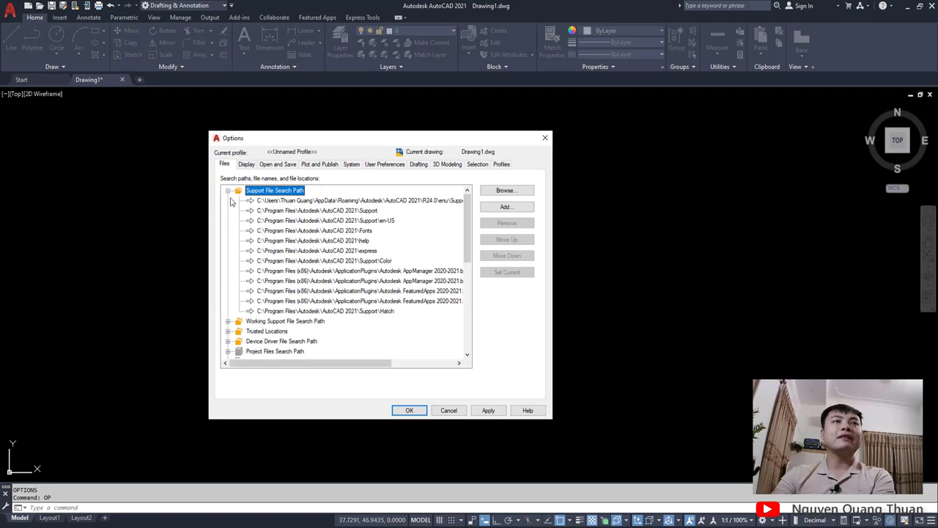
pyautogui.click(506, 208)
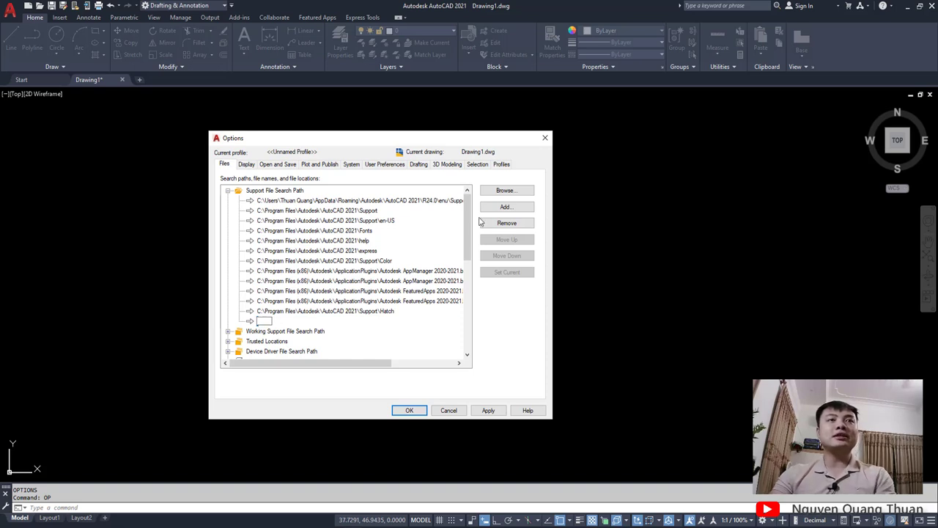
pyautogui.click(504, 192)
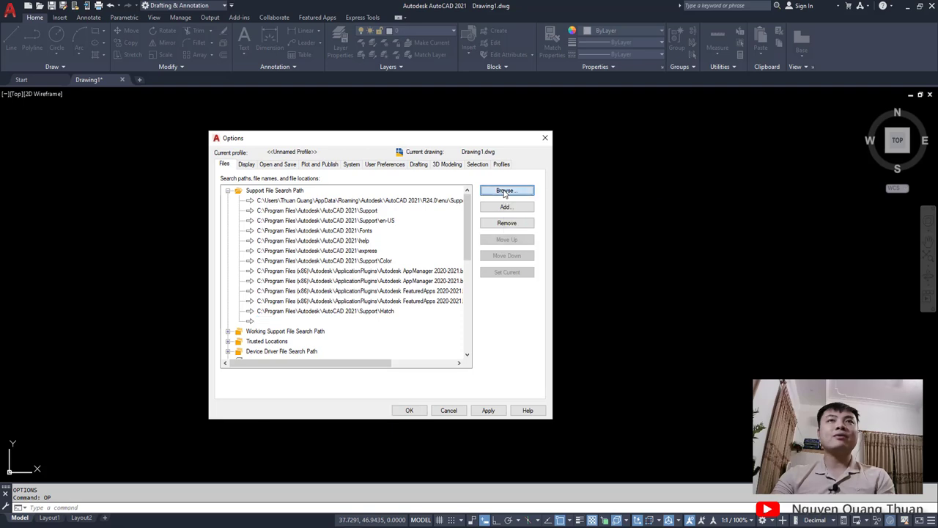
# Step: Set the new entry to C:\Program Files\Autodesk\AutoCAD 2021\Support\Hatch
pyautogui.click(438, 169)
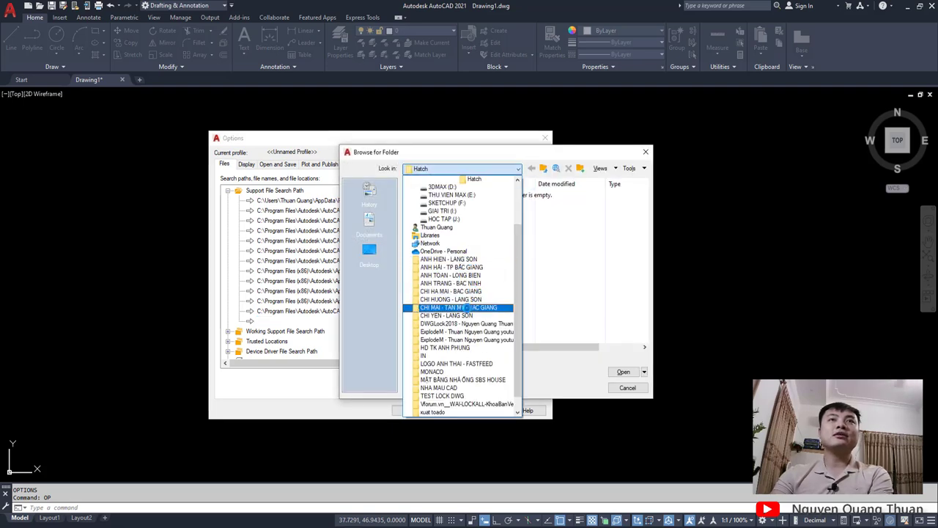
pyautogui.scroll(2, 466, 259)
pyautogui.scroll(1, 466, 259)
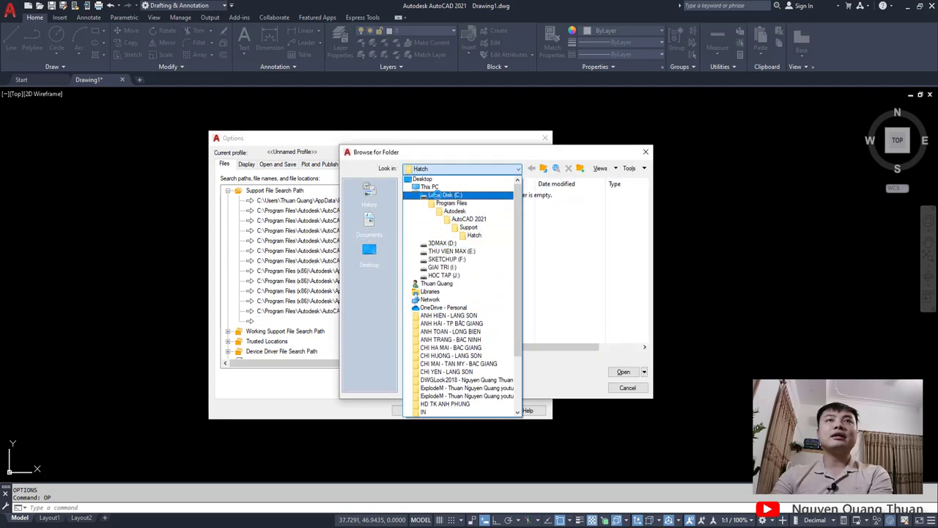
pyautogui.click(461, 218)
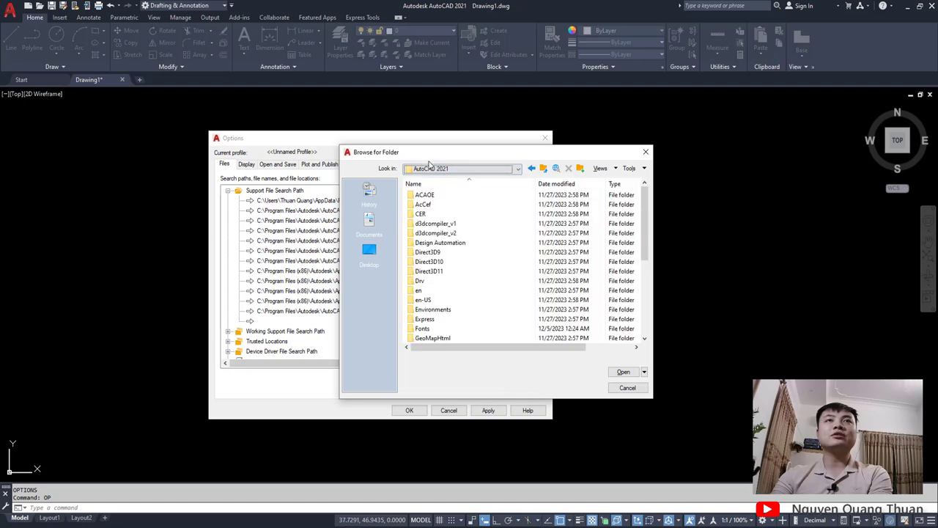
pyautogui.click(439, 169)
pyautogui.scroll(2, 463, 196)
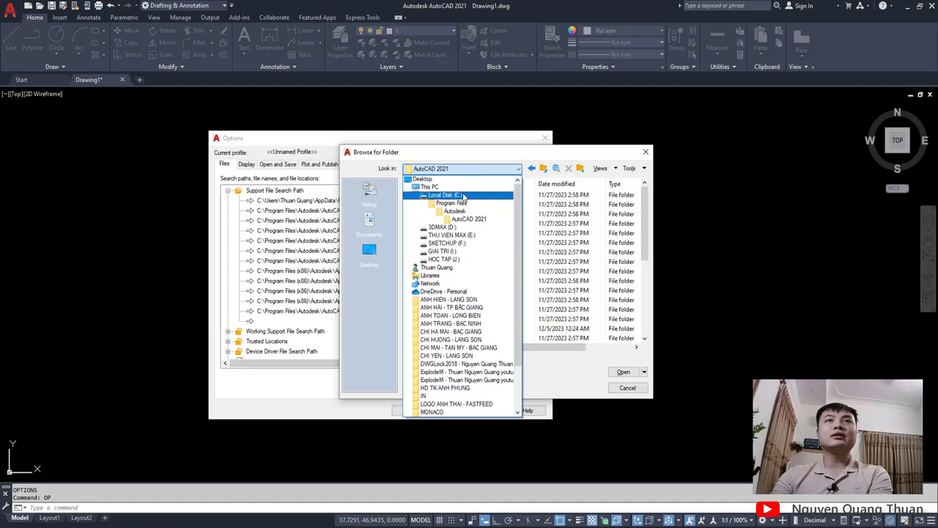
pyautogui.click(461, 219)
pyautogui.scroll(-2, 442, 268)
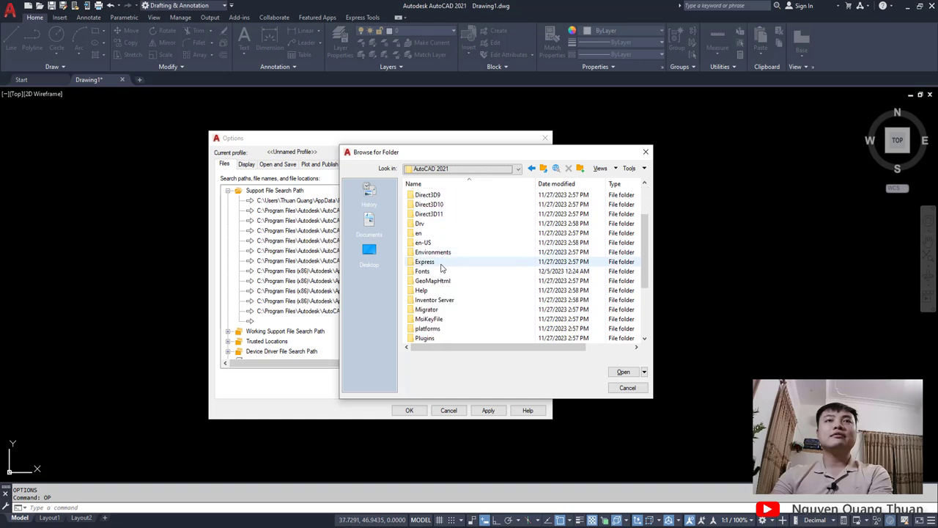
pyautogui.scroll(-3, 442, 269)
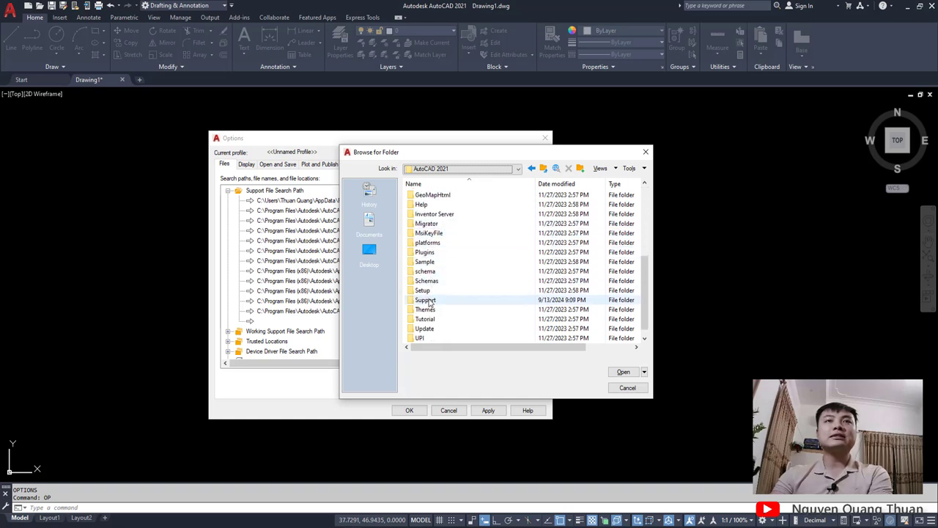
pyautogui.doubleClick(429, 301)
pyautogui.click(435, 225)
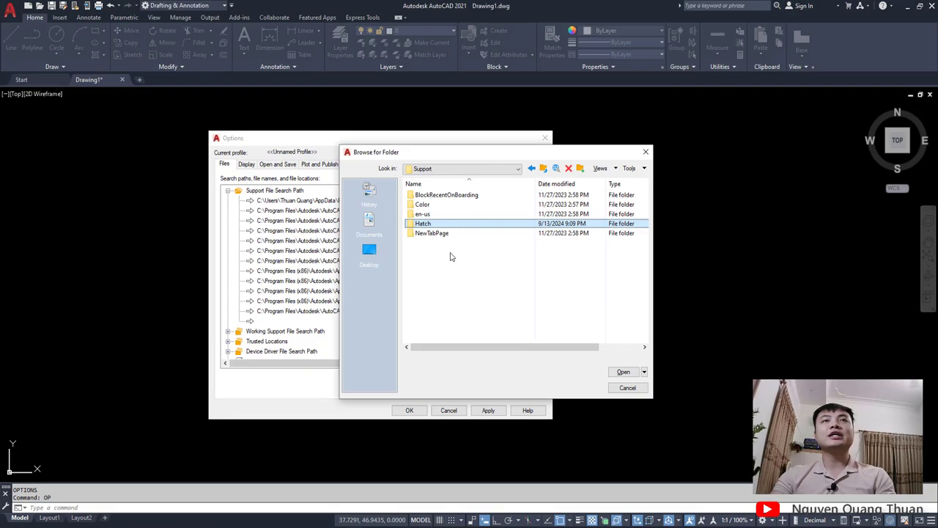
pyautogui.click(623, 371)
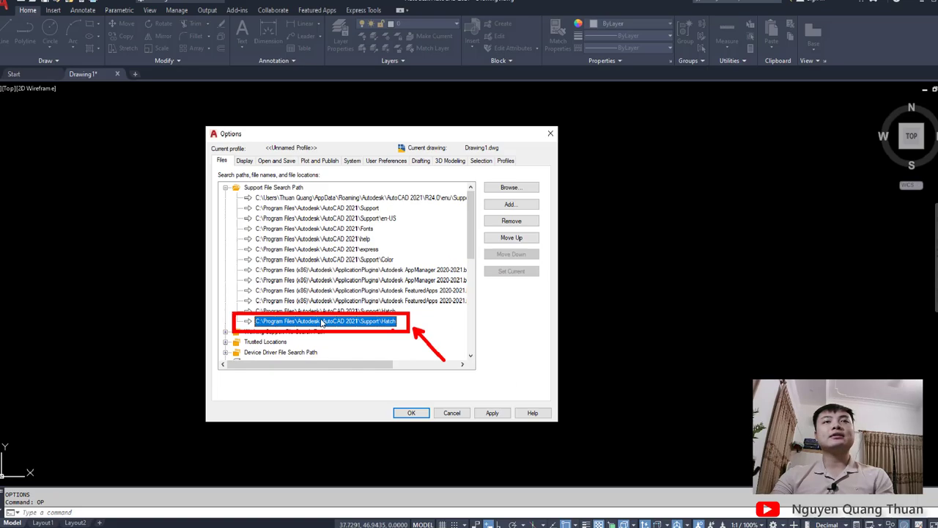
# Step: Remove the duplicate Support\Hatch path, then apply and close Options
pyautogui.click(308, 312)
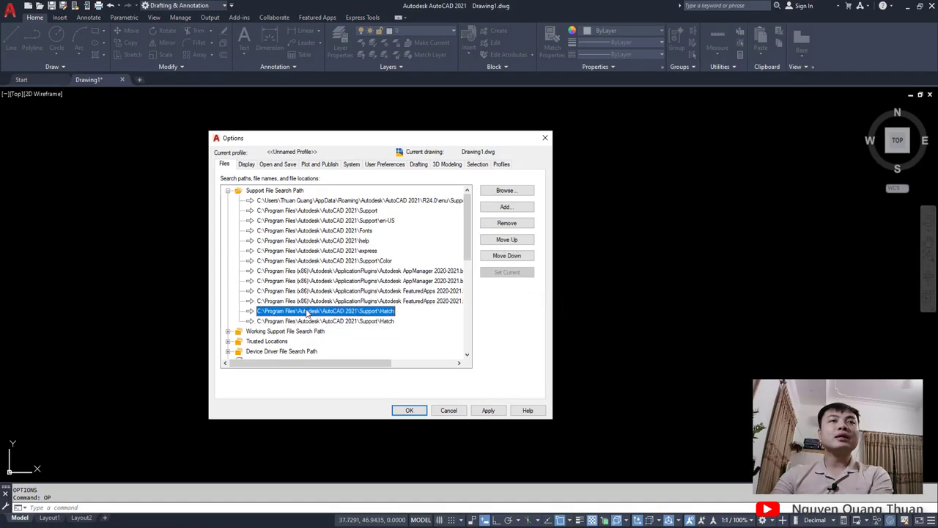
pyautogui.click(510, 225)
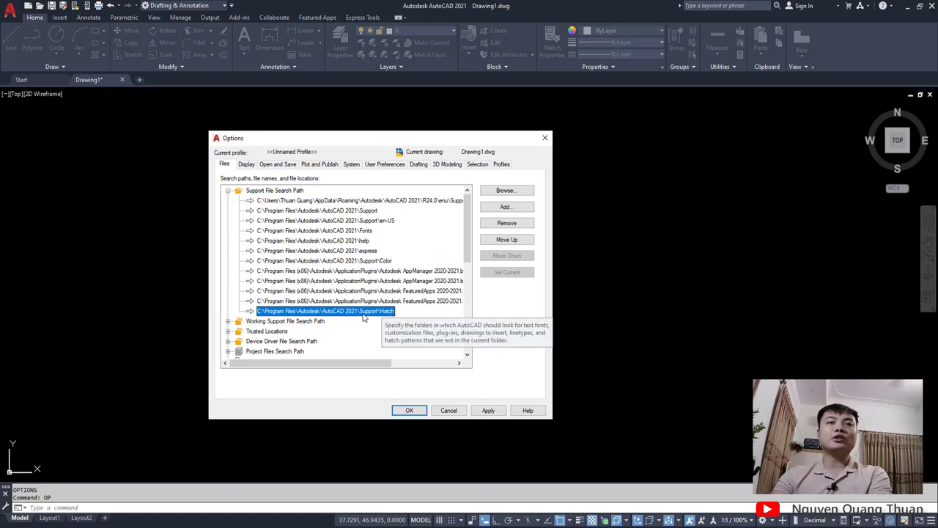
pyautogui.click(489, 410)
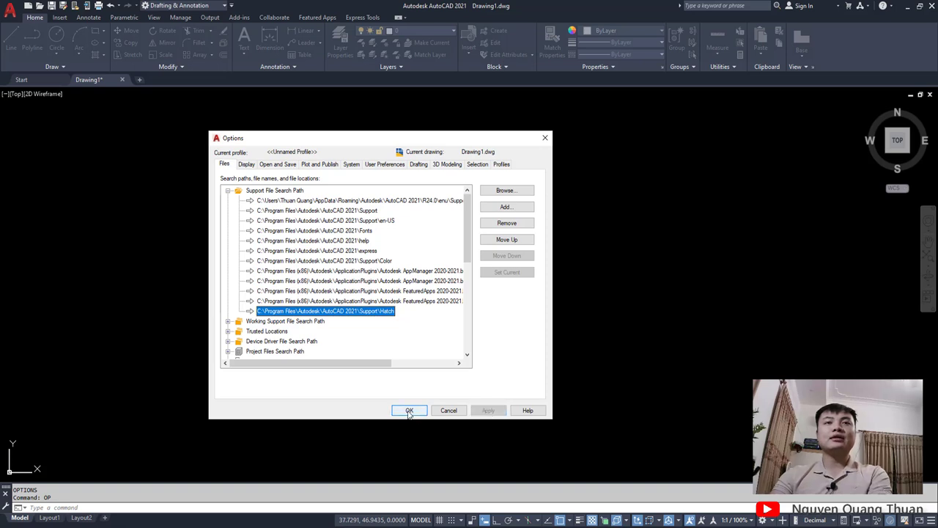
pyautogui.click(409, 412)
pyautogui.write('g')
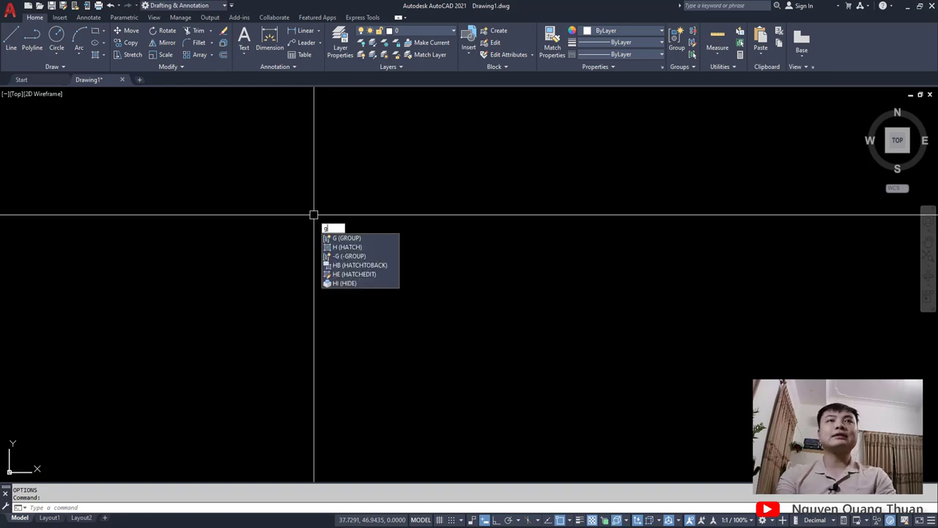
# Step: Clear the mistyped entry and start HATCH with the H alias
pyautogui.press('BackSpace')
pyautogui.press('BackSpace')
pyautogui.write('h')
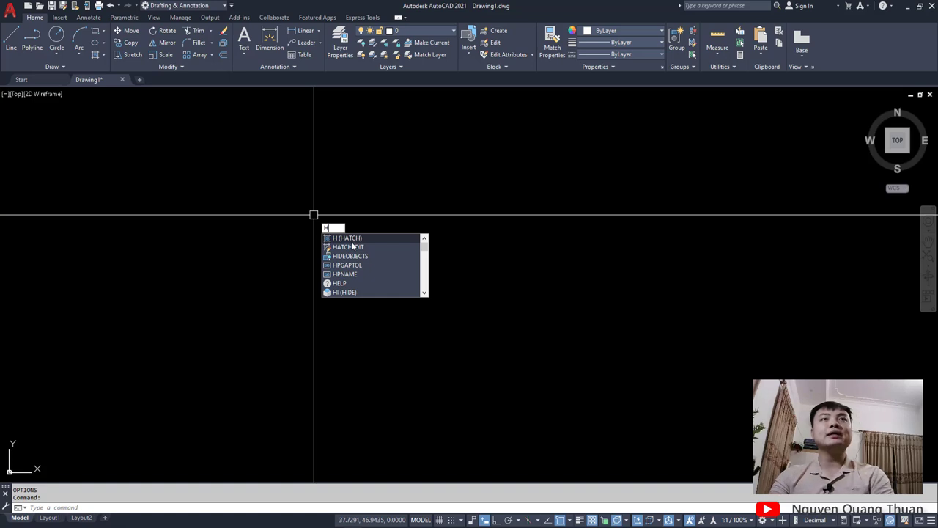
pyautogui.press('Escape')
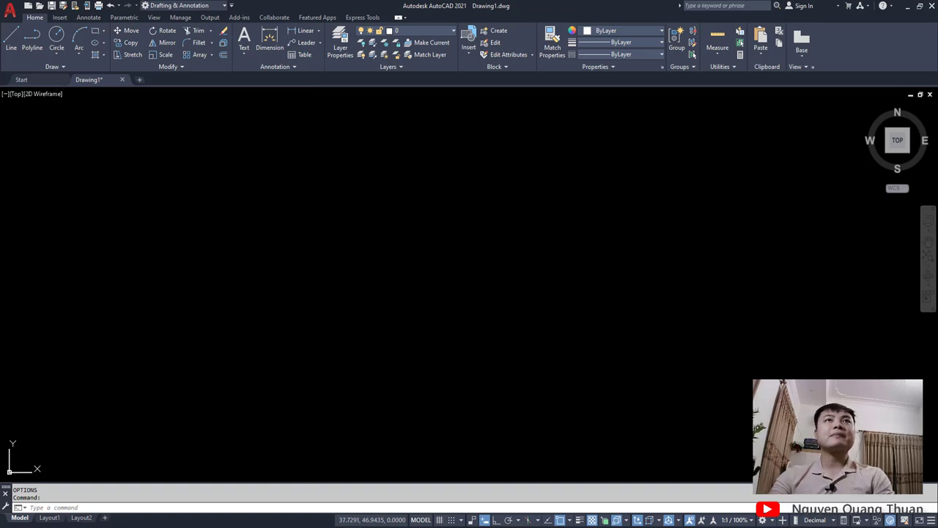
pyautogui.write('h')
pyautogui.press('Return')
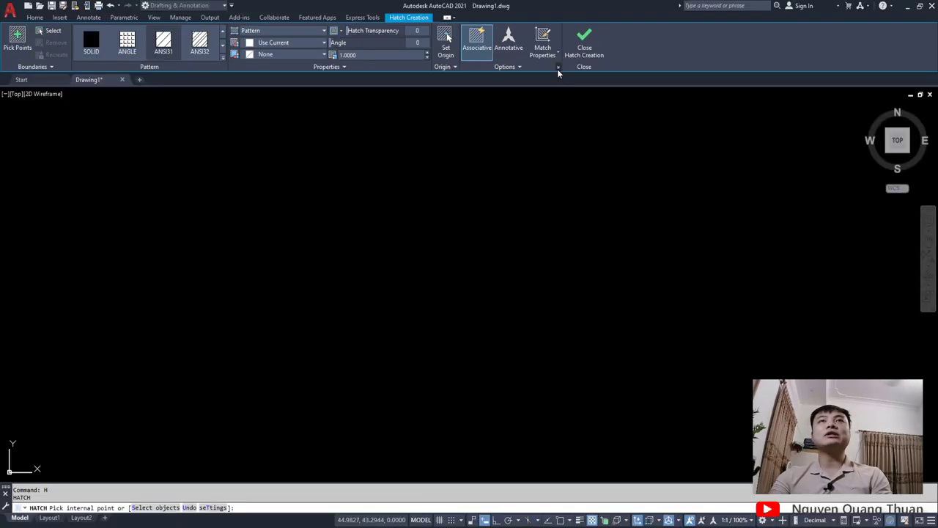
# Step: Bring up the Hatch and Gradient dialog and its Hatch Pattern Palette
pyautogui.click(557, 69)
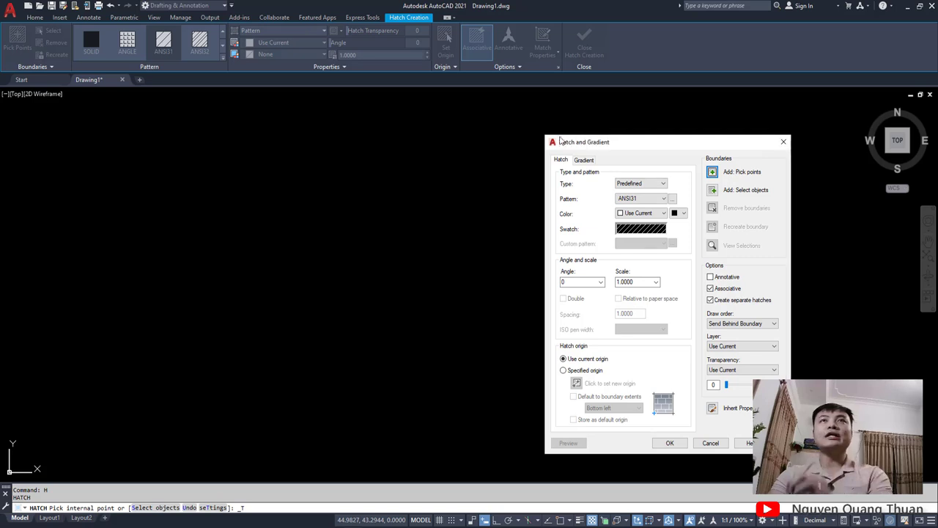
pyautogui.moveTo(570, 144); pyautogui.dragTo(260, 115)
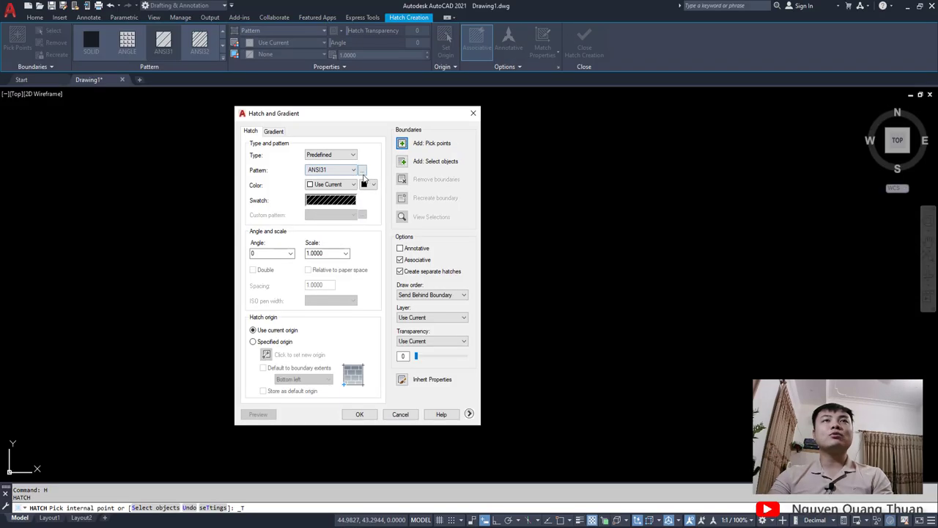
pyautogui.click(363, 170)
pyautogui.moveTo(648, 195)
pyautogui.mouseDown()
pyautogui.moveTo(307, 167)
pyautogui.moveTo(553, 185)
pyautogui.moveTo(565, 168)
pyautogui.mouseUp()
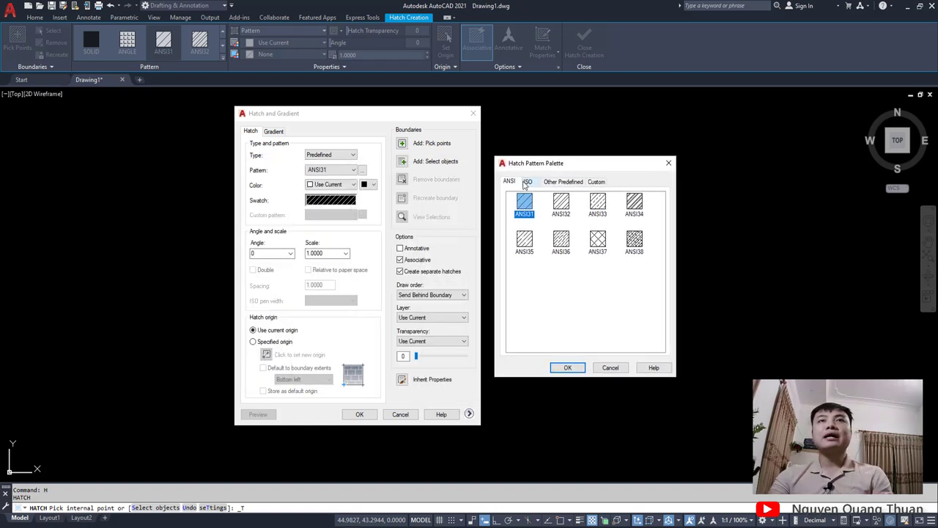
# Step: Browse the ISO, ANSI and Other Predefined patterns, ending on Custom showing 12INRUN2.PAT, 3BRICK.PAT
pyautogui.click(526, 182)
pyautogui.click(563, 182)
pyautogui.click(509, 181)
pyautogui.click(527, 181)
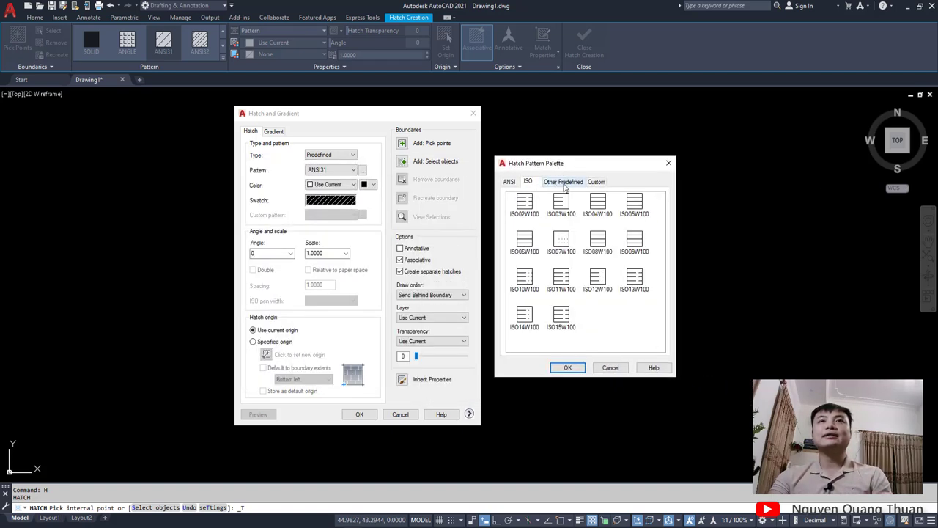
pyautogui.click(563, 181)
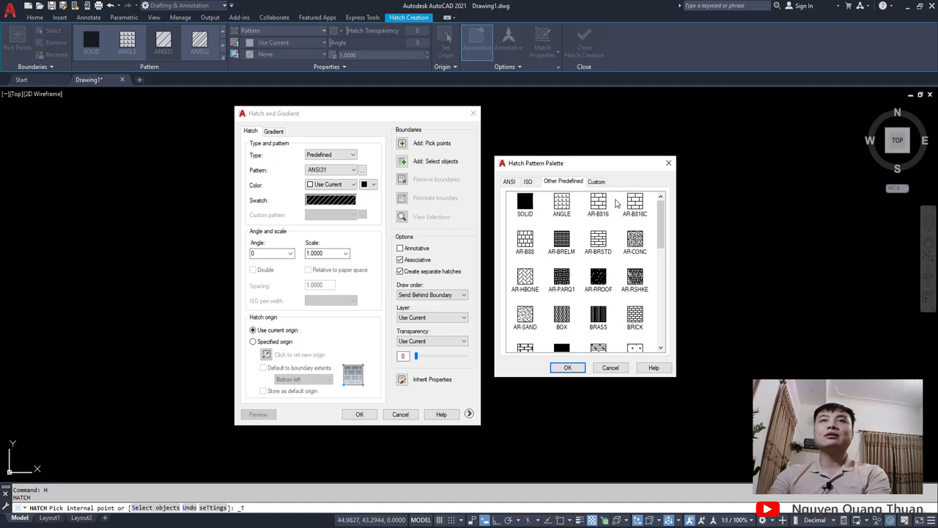
pyautogui.click(597, 184)
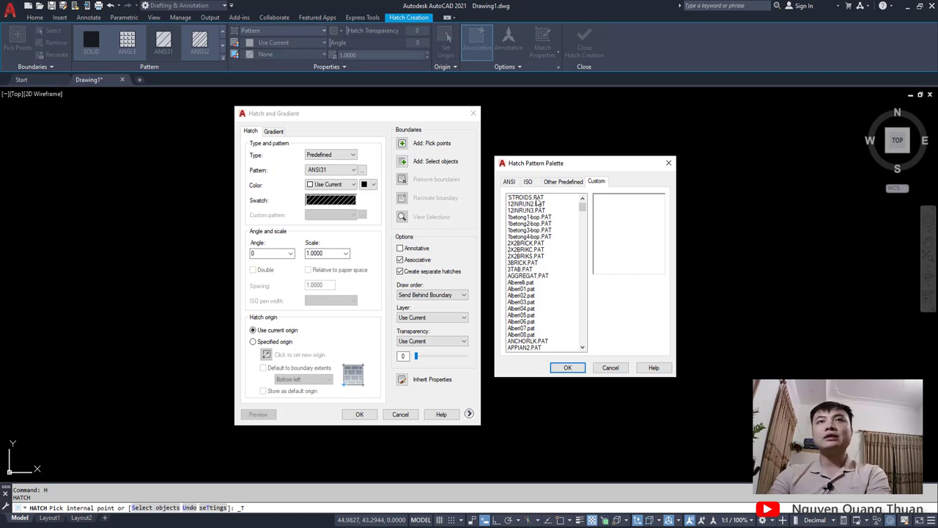
# Step: Preview the custom brick patterns from 12INRUN2.PAT down to 3BRICK.PAT
pyautogui.click(540, 205)
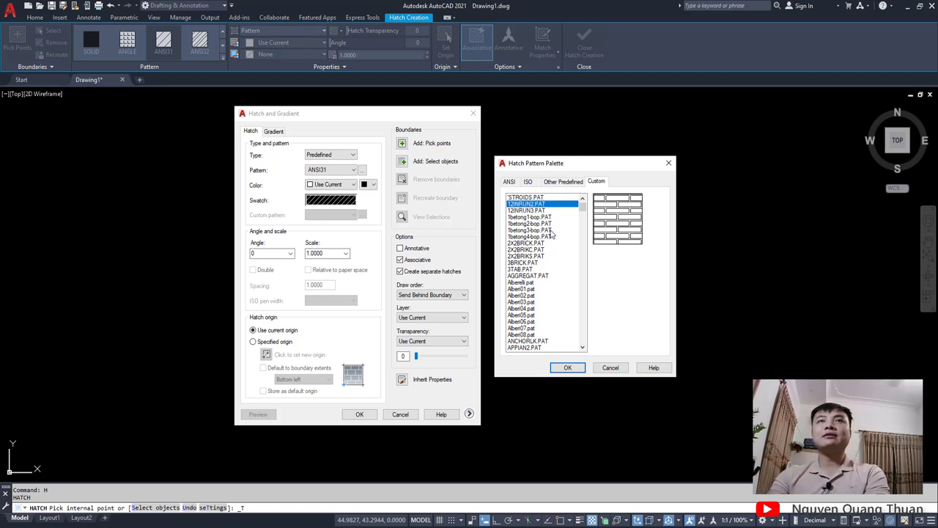
pyautogui.click(536, 217)
pyautogui.click(538, 227)
pyautogui.click(535, 238)
pyautogui.click(533, 262)
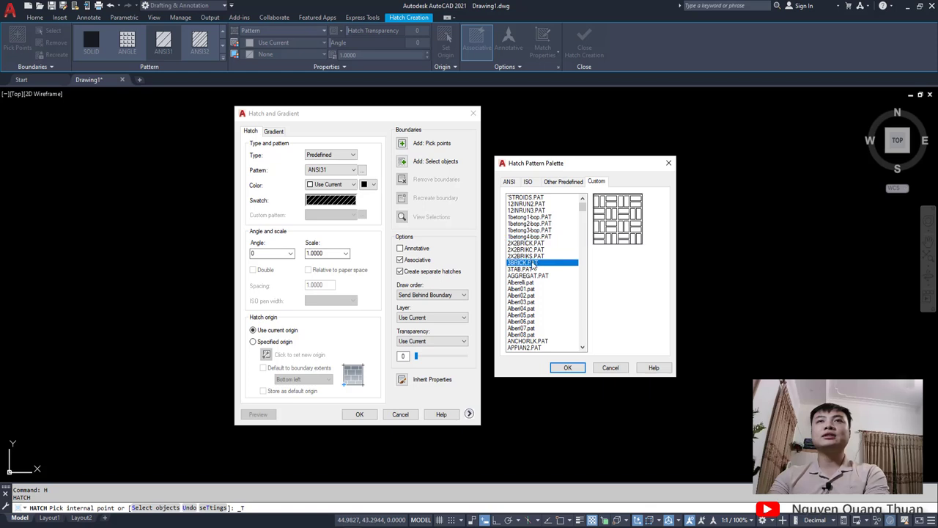
# Step: Preview the Alberi02.pat and Alberi04.pat patterns, then APPIAN2.PAT
pyautogui.click(530, 282)
pyautogui.click(530, 295)
pyautogui.click(529, 282)
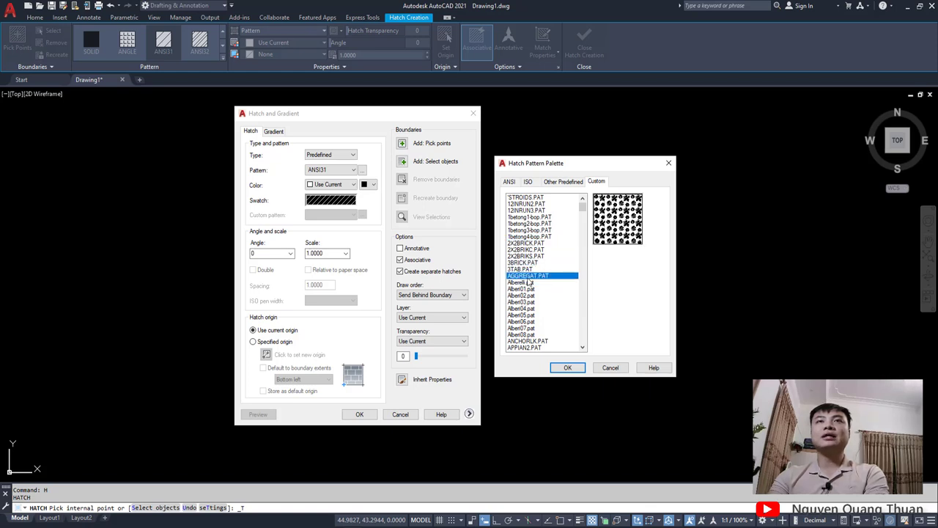
pyautogui.click(532, 302)
pyautogui.click(539, 308)
pyautogui.press('Down')
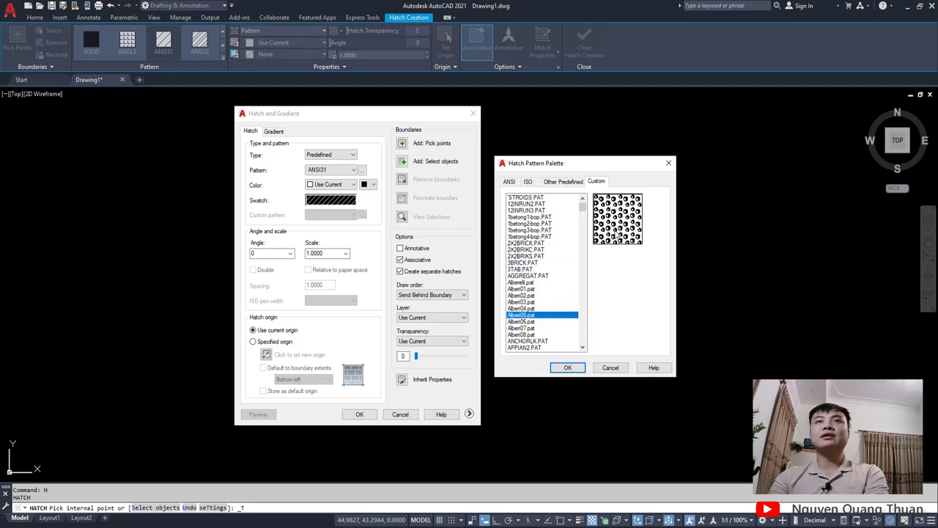
pyautogui.press('Down')
pyautogui.press('Down')
pyautogui.press('Down')
pyautogui.press('Down')
pyautogui.press('Down')
# Step: Move further down the Custom list to preview CIRCLE32.PAT and CLUSTHB.PAT
pyautogui.scroll(-4, 544, 313)
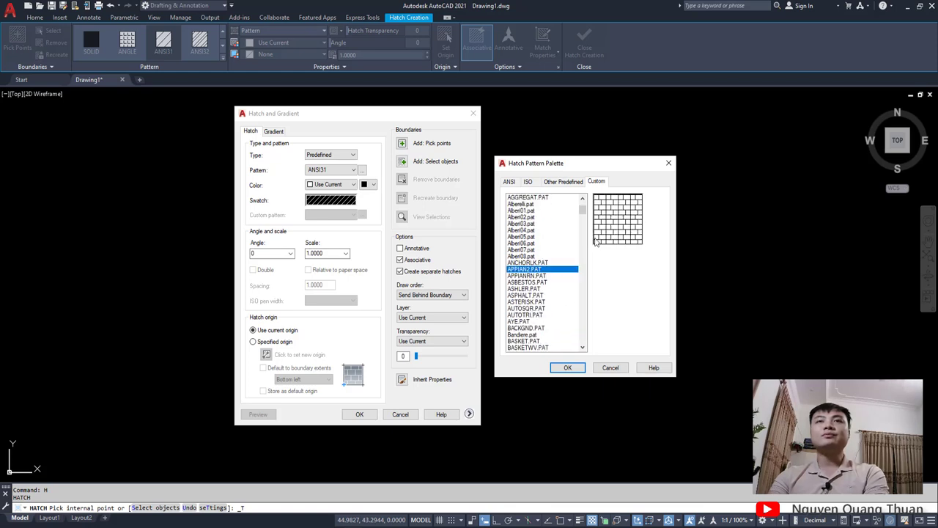
pyautogui.moveTo(584, 213); pyautogui.dragTo(584, 229)
pyautogui.click(525, 276)
pyautogui.click(525, 303)
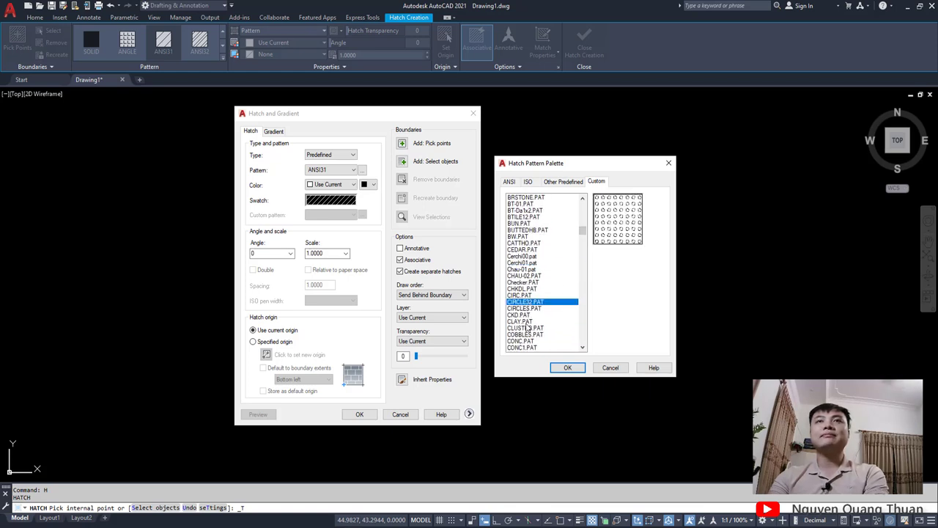
pyautogui.click(525, 327)
pyautogui.click(529, 346)
# Step: Preview CONCRETE.PAT and CONCRETEFULL.PAT, accept the pattern-file error, then preview CONCBLOK.PAT
pyautogui.scroll(-2, 525, 300)
pyautogui.click(528, 335)
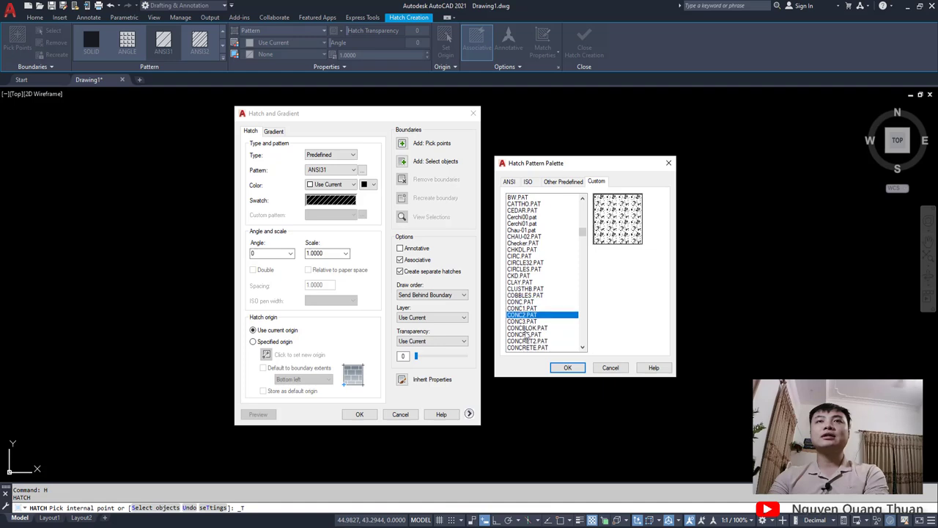
pyautogui.click(530, 347)
pyautogui.click(531, 352)
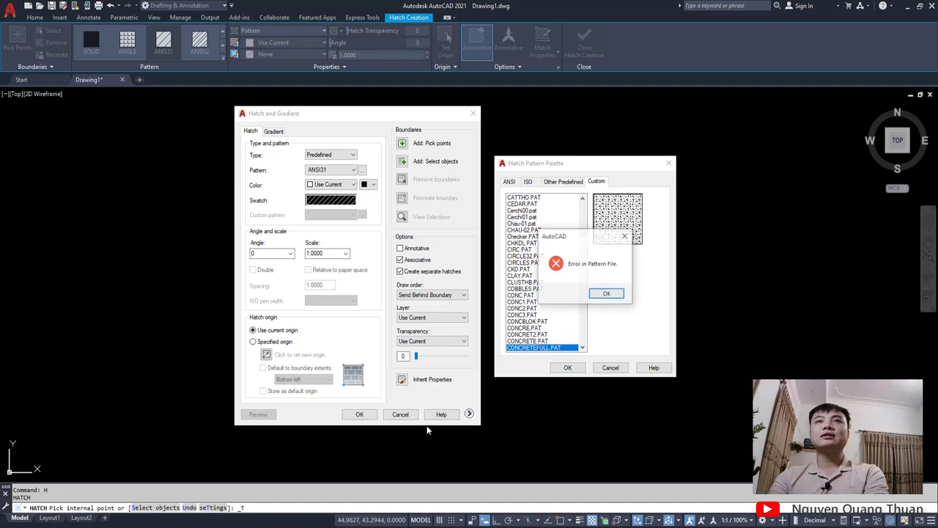
pyautogui.click(608, 296)
pyautogui.click(528, 322)
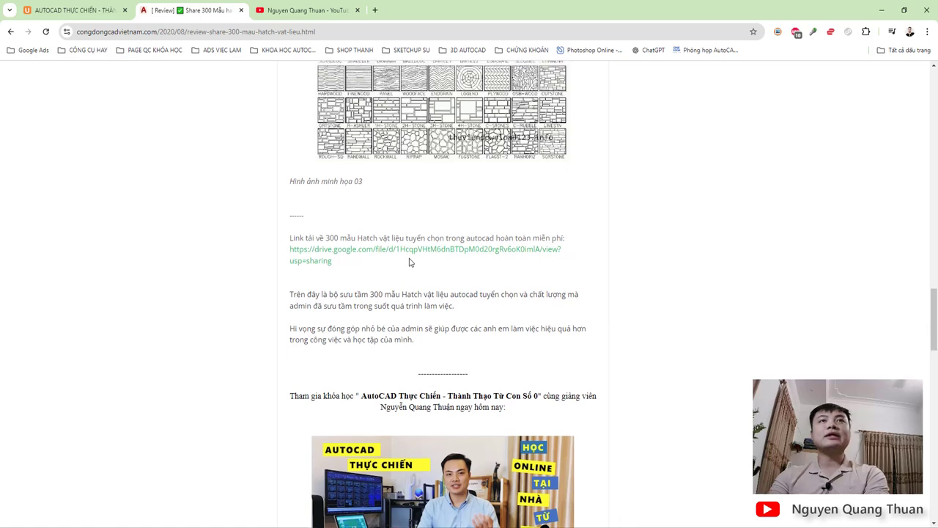
# Step: In Chrome, scroll back and forth through the 300-hatch article's pattern sample images
pyautogui.scroll(2, 408, 262)
pyautogui.scroll(1, 418, 256)
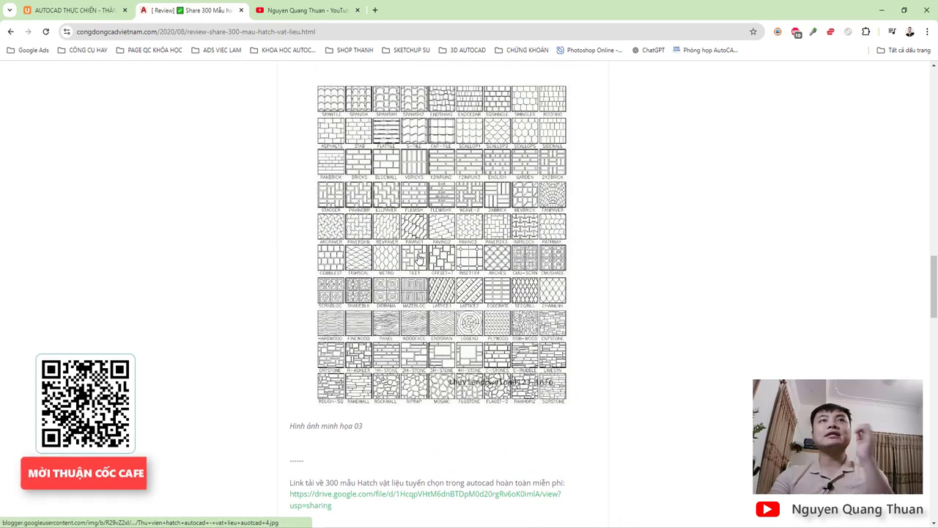
pyautogui.keyDown('ctrl'); pyautogui.scroll(1, 414, 291); pyautogui.keyUp('ctrl')
pyautogui.keyDown('ctrl'); pyautogui.scroll(1, 414, 291); pyautogui.keyUp('ctrl')
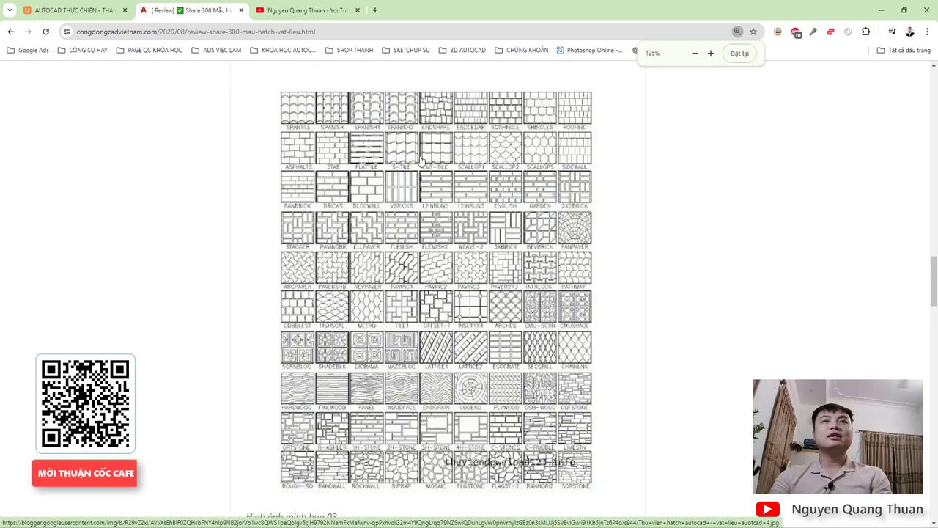
pyautogui.scroll(-2, 430, 340)
pyautogui.scroll(1, 430, 340)
pyautogui.scroll(1, 440, 294)
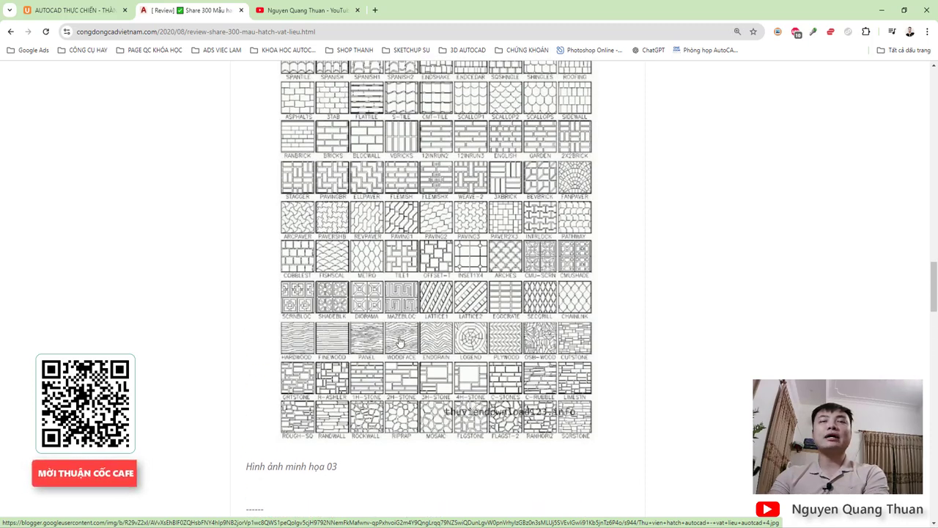
pyautogui.scroll(1, 405, 287)
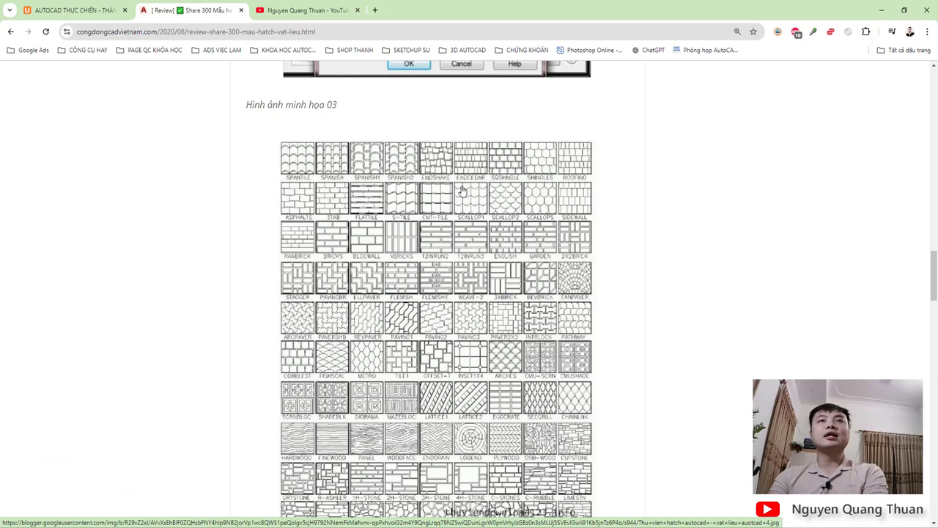
pyautogui.scroll(-1, 502, 375)
pyautogui.scroll(-1, 508, 422)
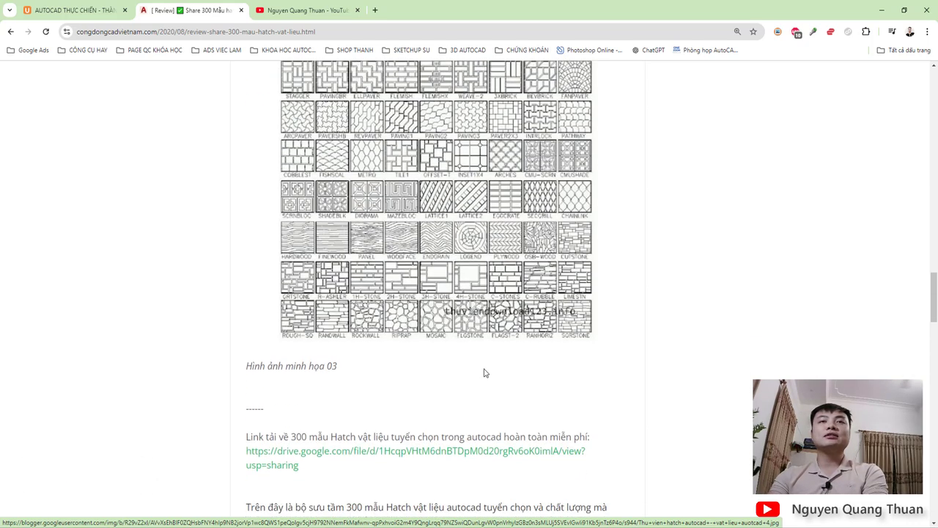
pyautogui.scroll(1, 483, 341)
pyautogui.scroll(1, 469, 319)
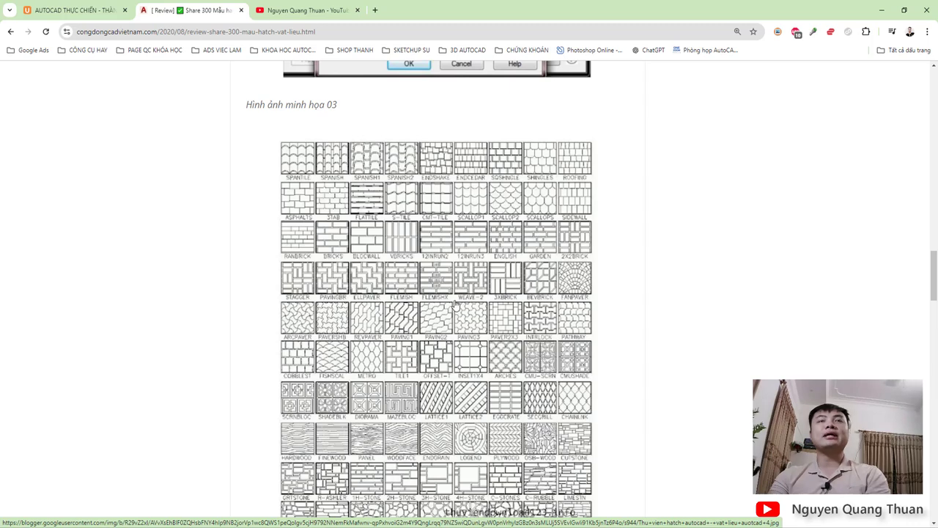
pyautogui.keyDown('ctrl'); pyautogui.scroll(-1, 380, 188); pyautogui.keyUp('ctrl')
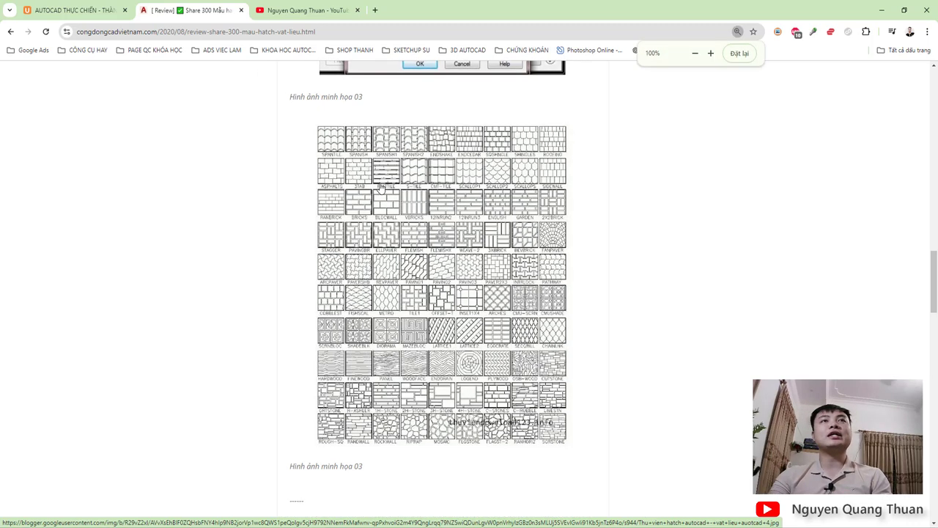
pyautogui.scroll(-2, 487, 277)
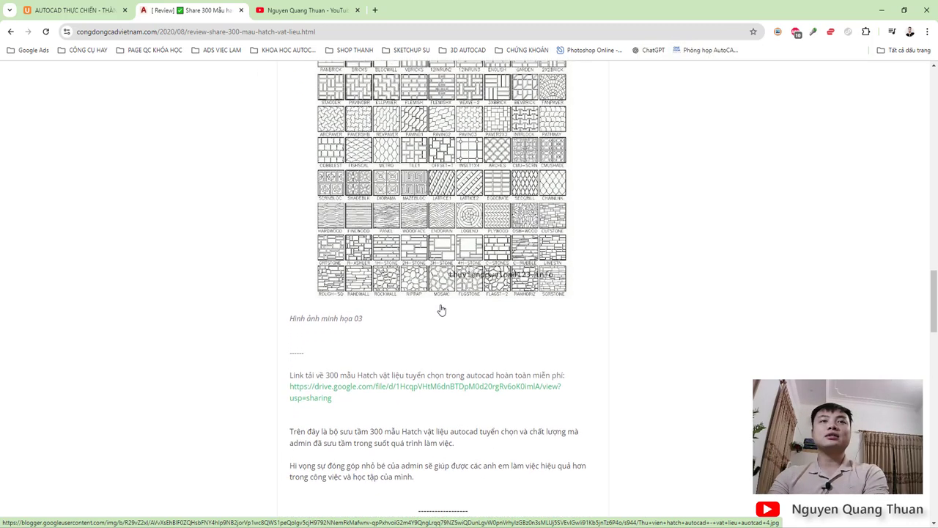
pyautogui.scroll(2, 440, 310)
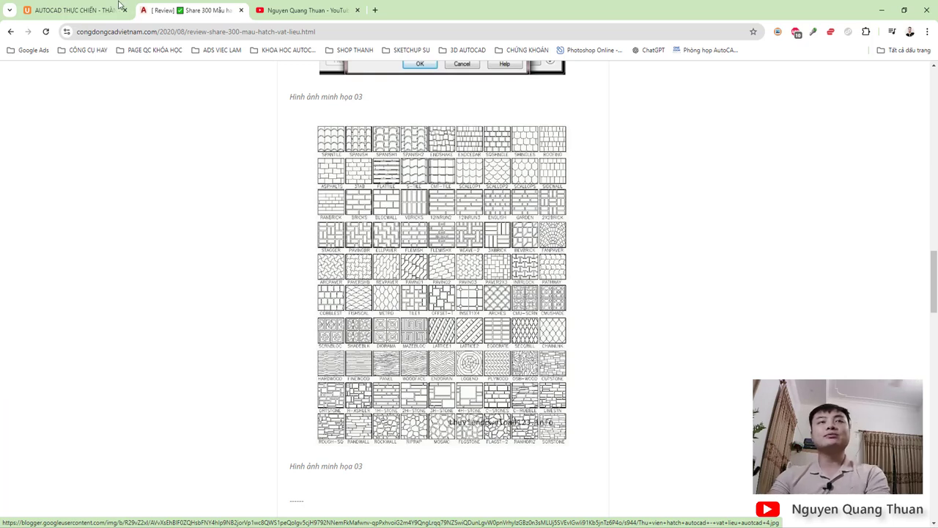
# Step: Scroll to the top, ending on the Cộng Đồng AutoCAD Việt Nam home page
pyautogui.scroll(5, 386, 259)
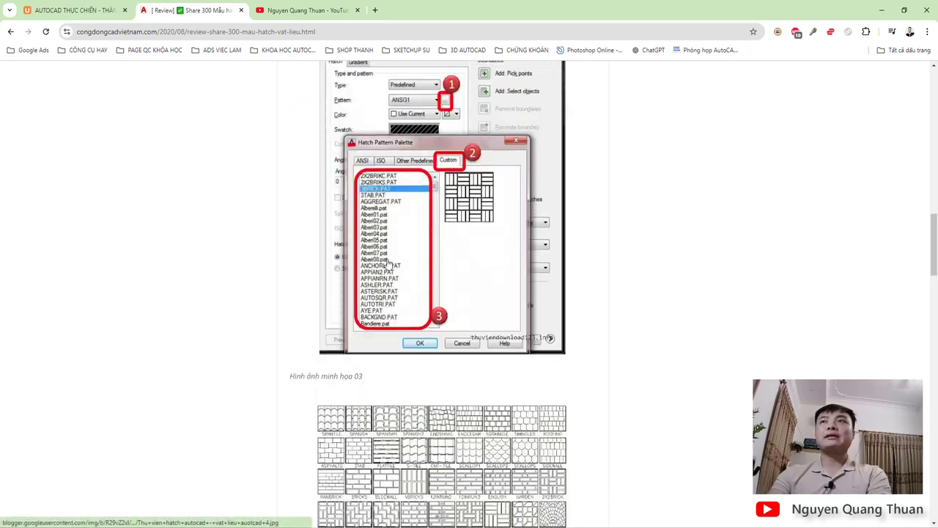
pyautogui.scroll(5, 802, 253)
pyautogui.scroll(5, 802, 253)
pyautogui.scroll(5, 801, 253)
pyautogui.moveTo(935, 120); pyautogui.dragTo(935, 100)
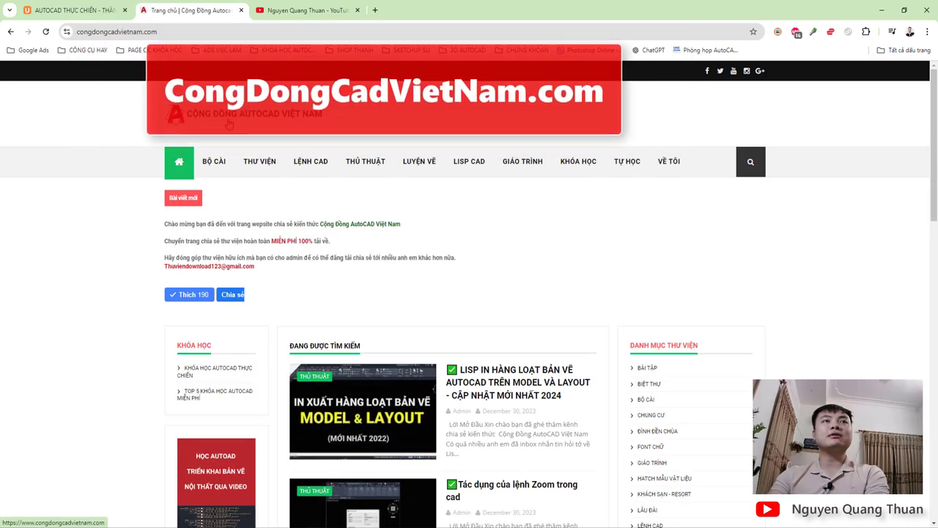
pyautogui.click(153, 31)
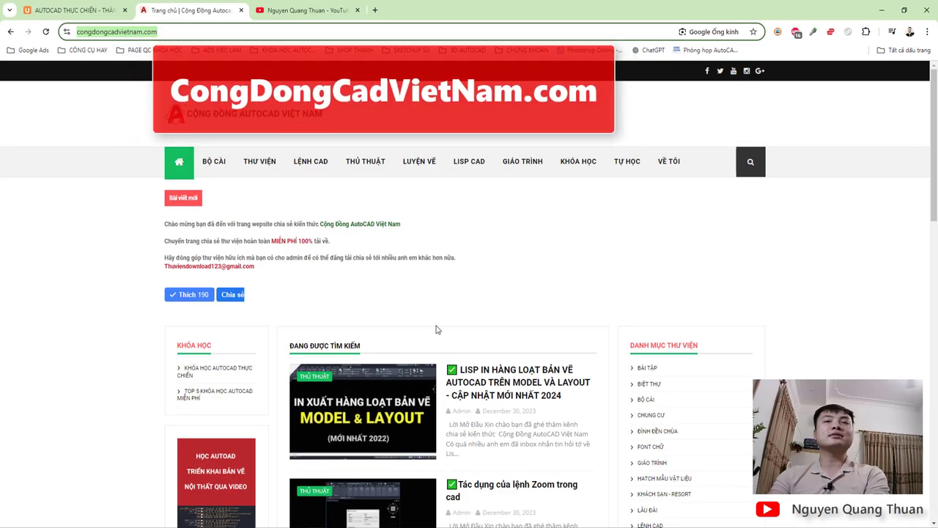
pyautogui.scroll(-2, 377, 242)
pyautogui.scroll(2, 379, 242)
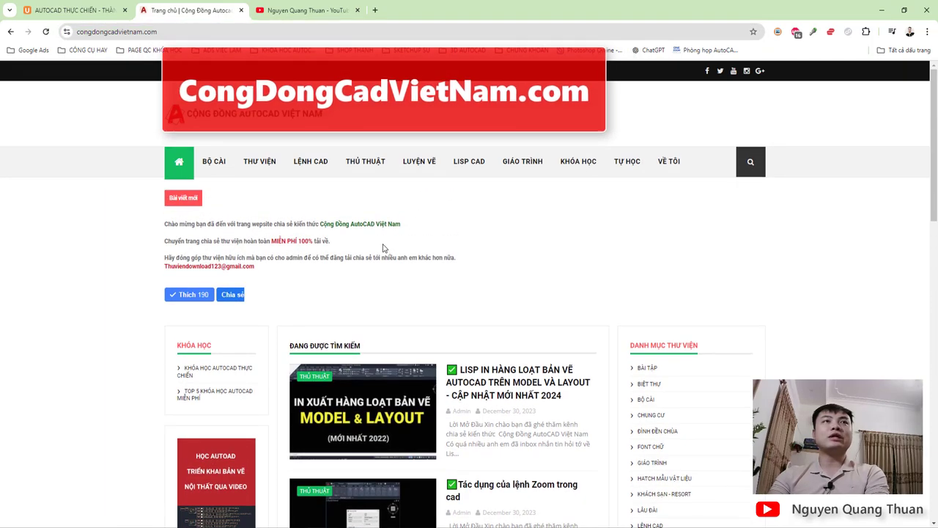
pyautogui.rightClick(310, 109)
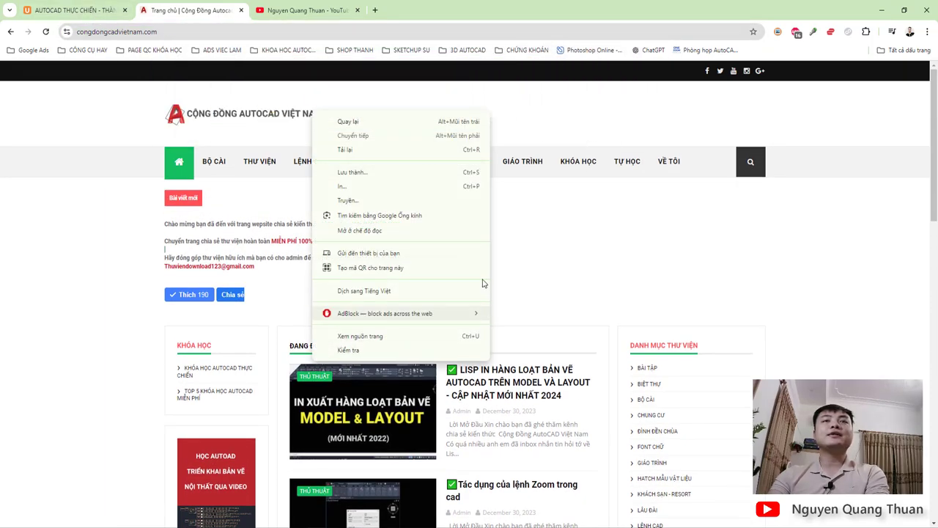
pyautogui.click(653, 262)
pyautogui.scroll(-5, 621, 325)
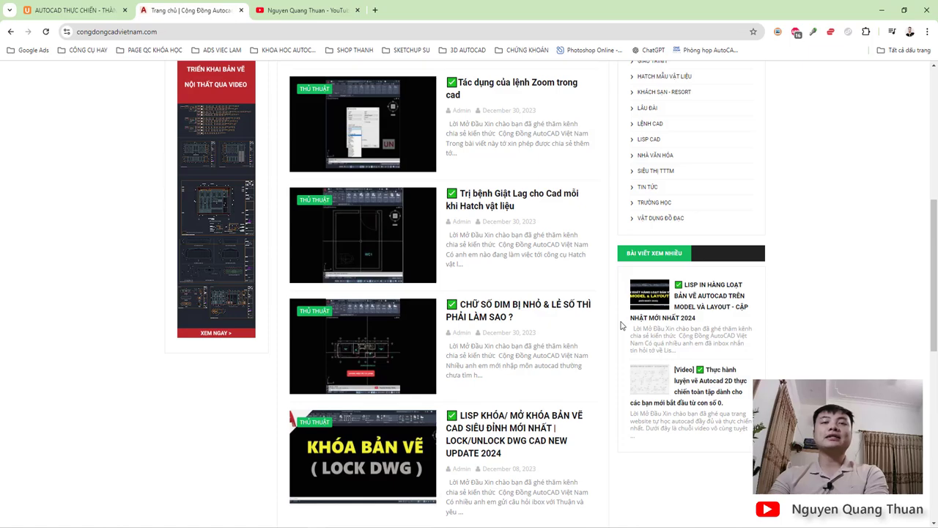